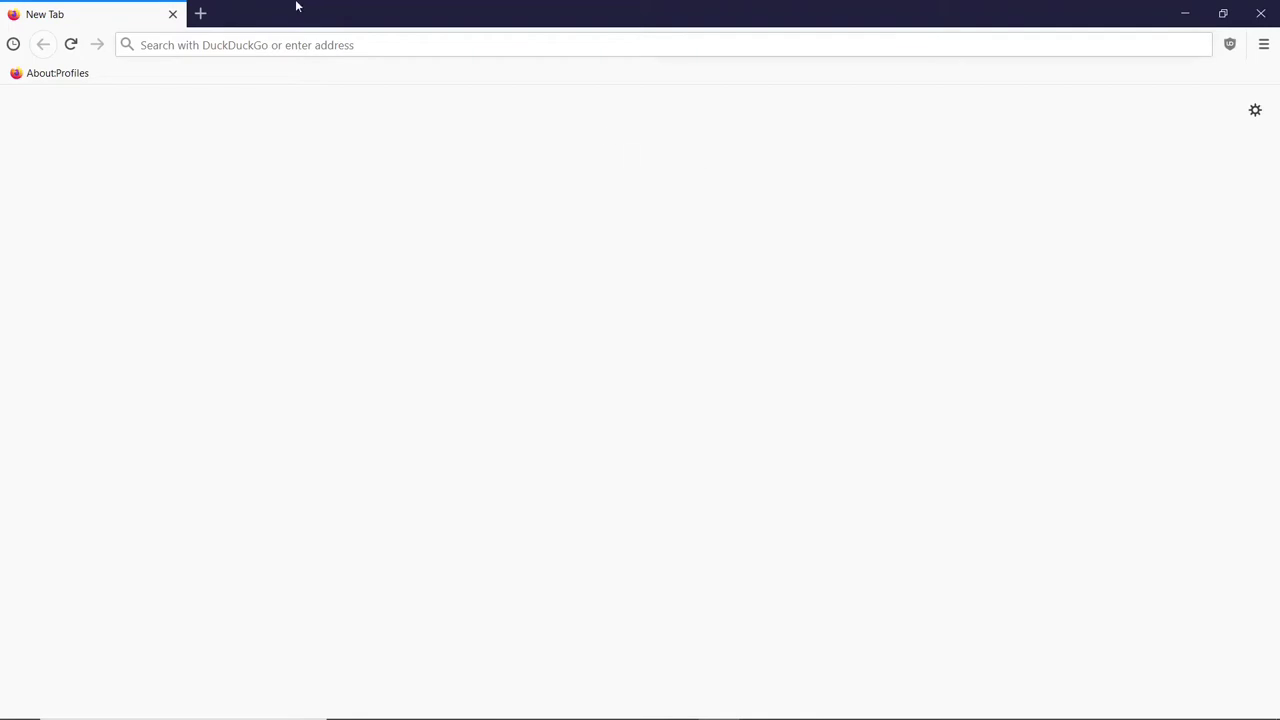
# Open a second blank tab in Firefox.
pyautogui.click(210, 19)
# Run the '!firefox sponsorblock' search and open the SponsorBlock – Skip Sponsorships on YouTube page.
pyautogui.write('!')
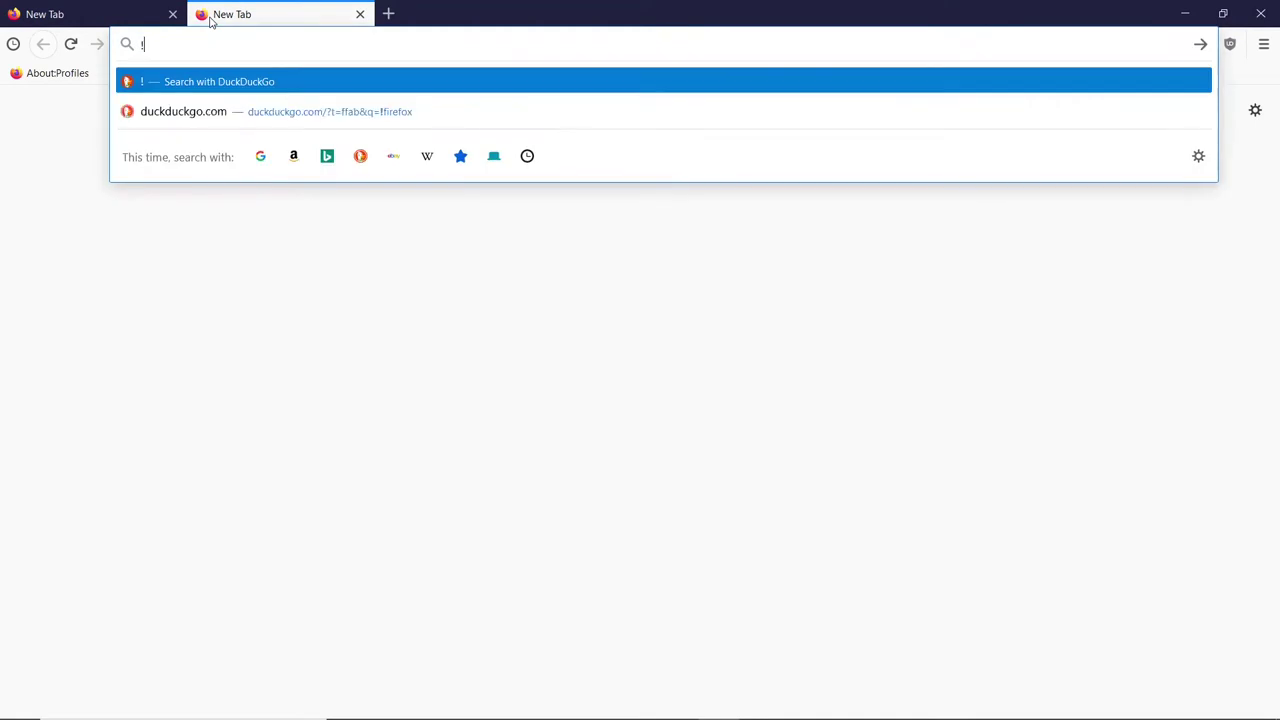
pyautogui.write('firefox ')
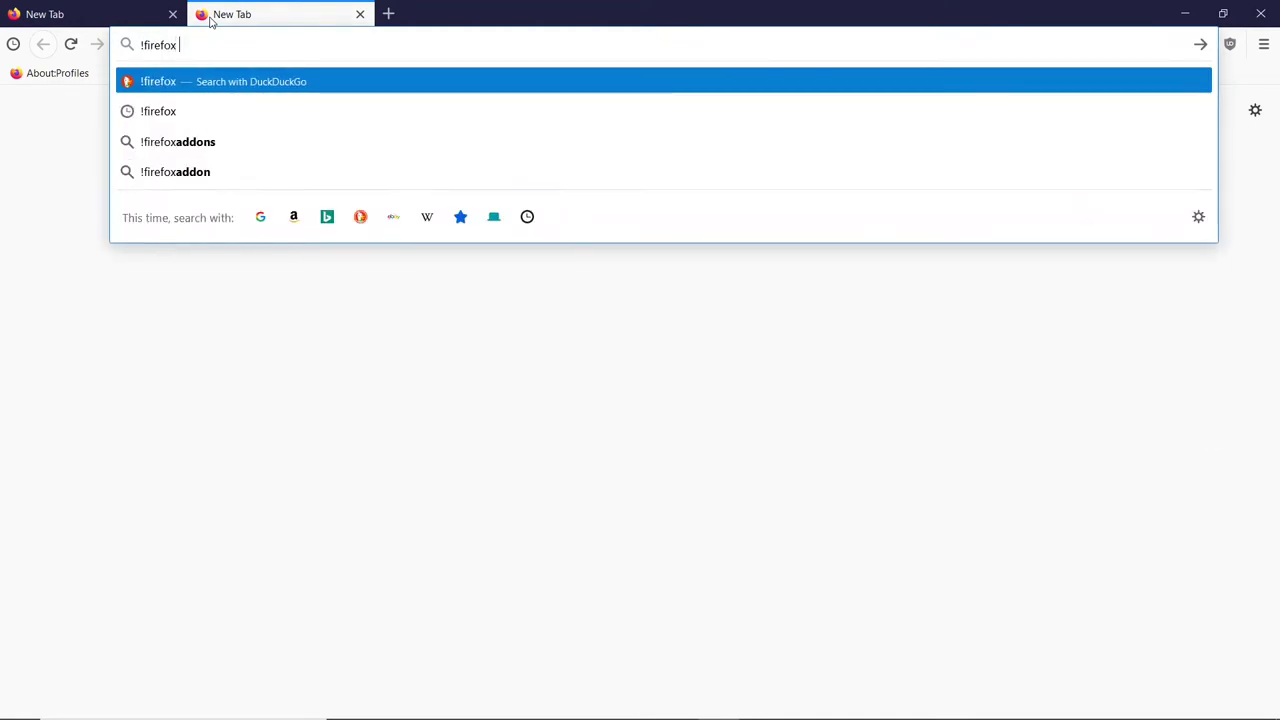
pyautogui.write('sp')
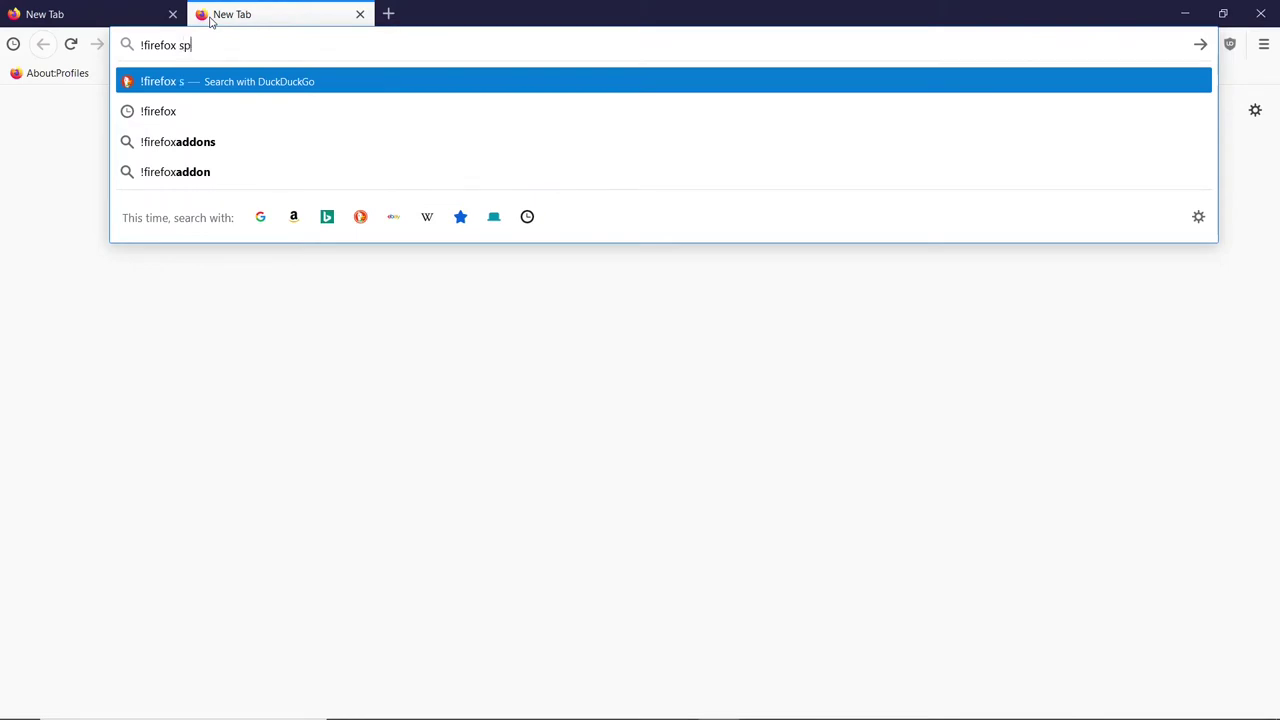
pyautogui.write('onsorblock')
pyautogui.press('Return')
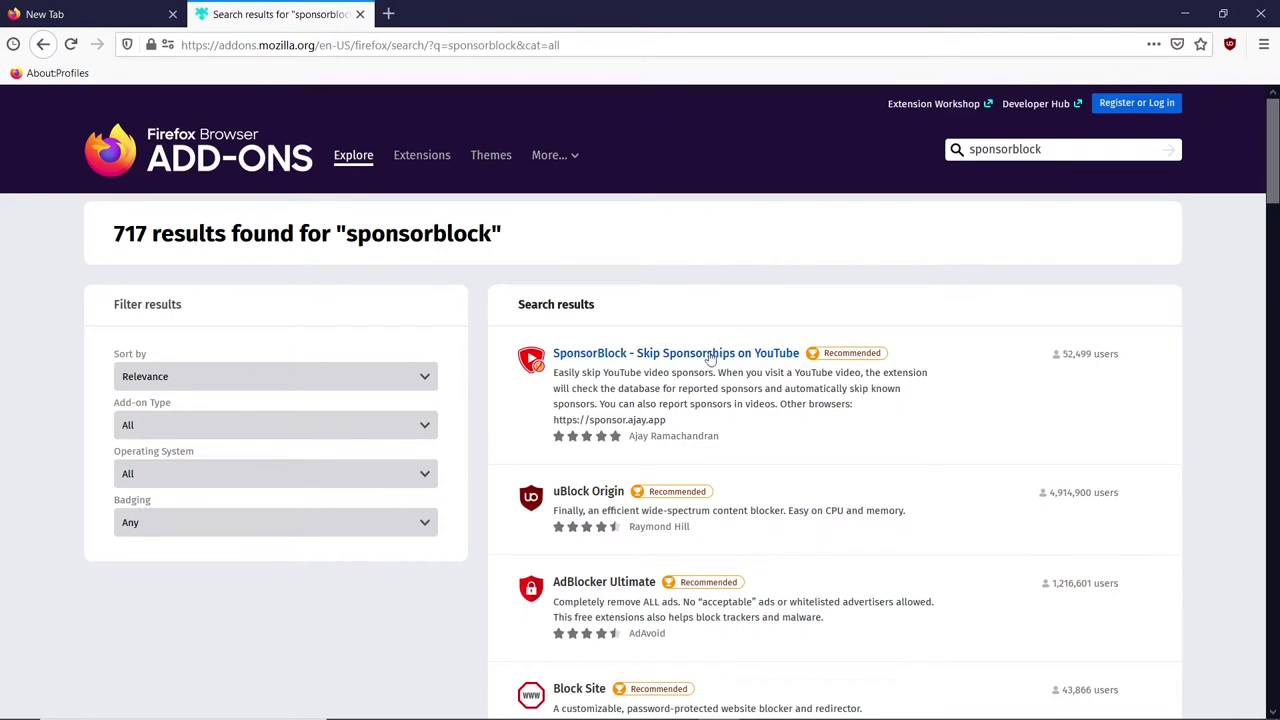
pyautogui.click(681, 368)
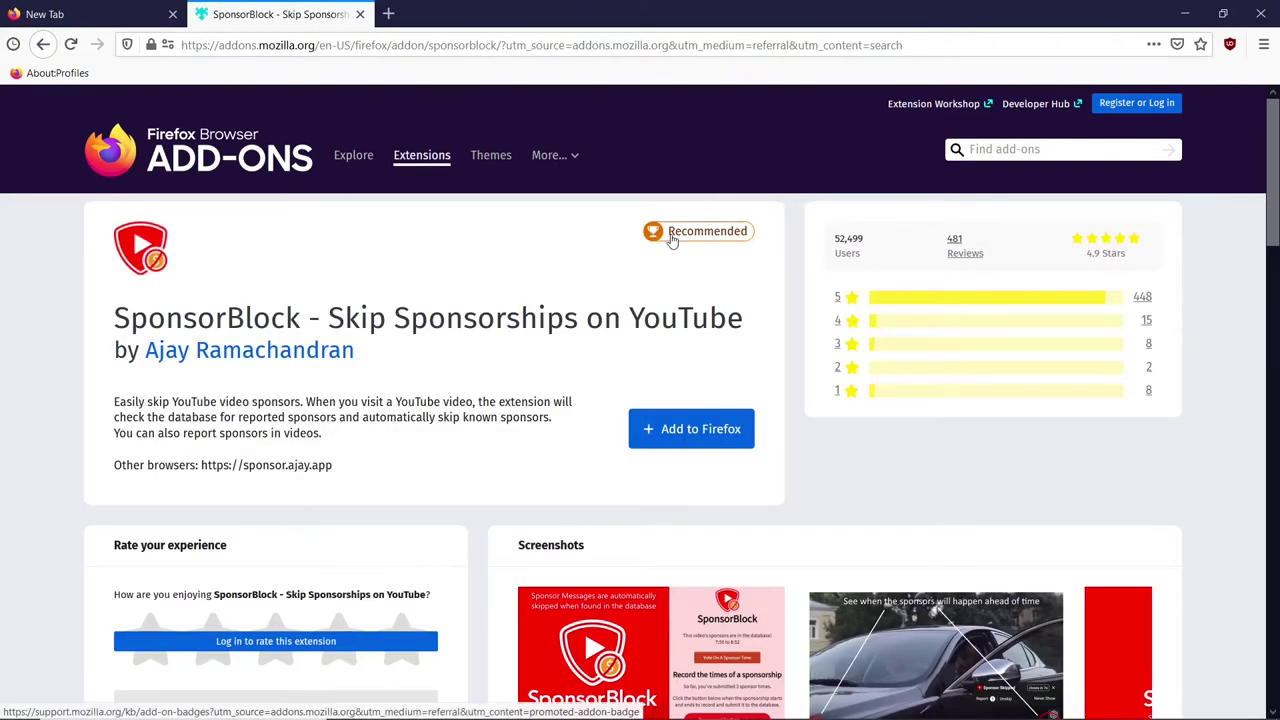
# Add SponsorBlock to Firefox and accept its permission prompt.
pyautogui.moveTo(677, 240)
pyautogui.click(685, 430)
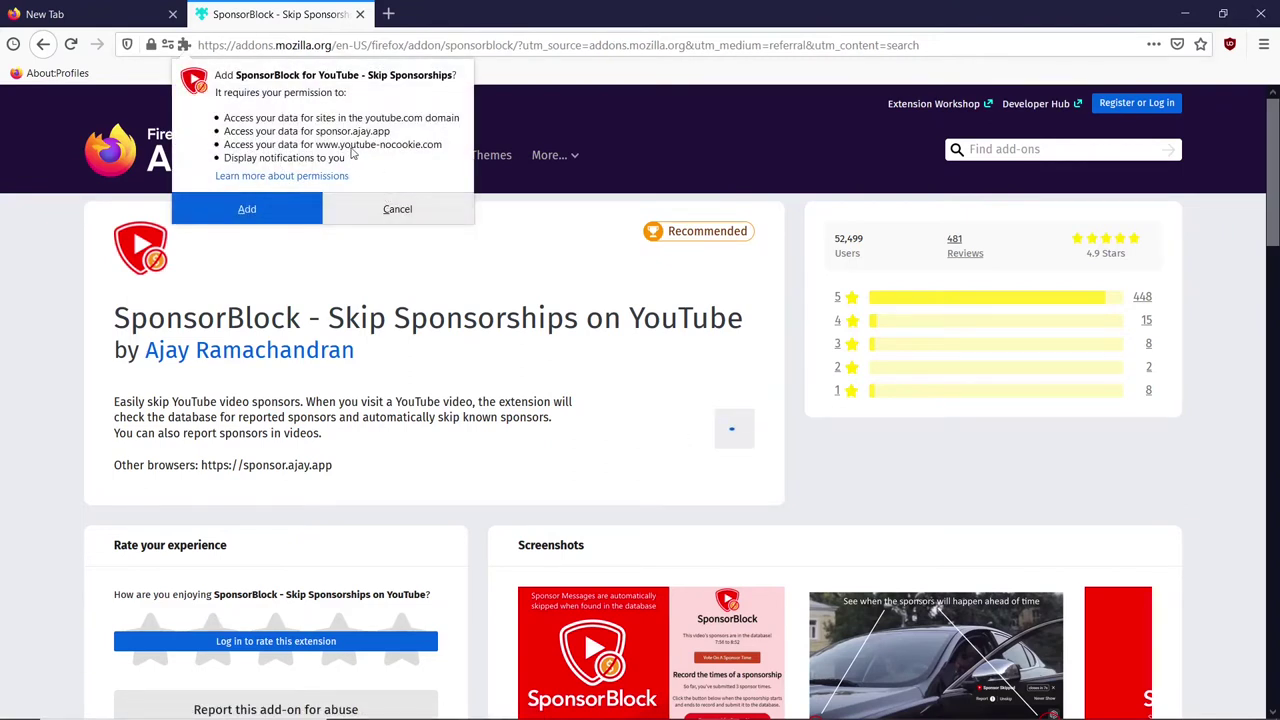
pyautogui.click(267, 211)
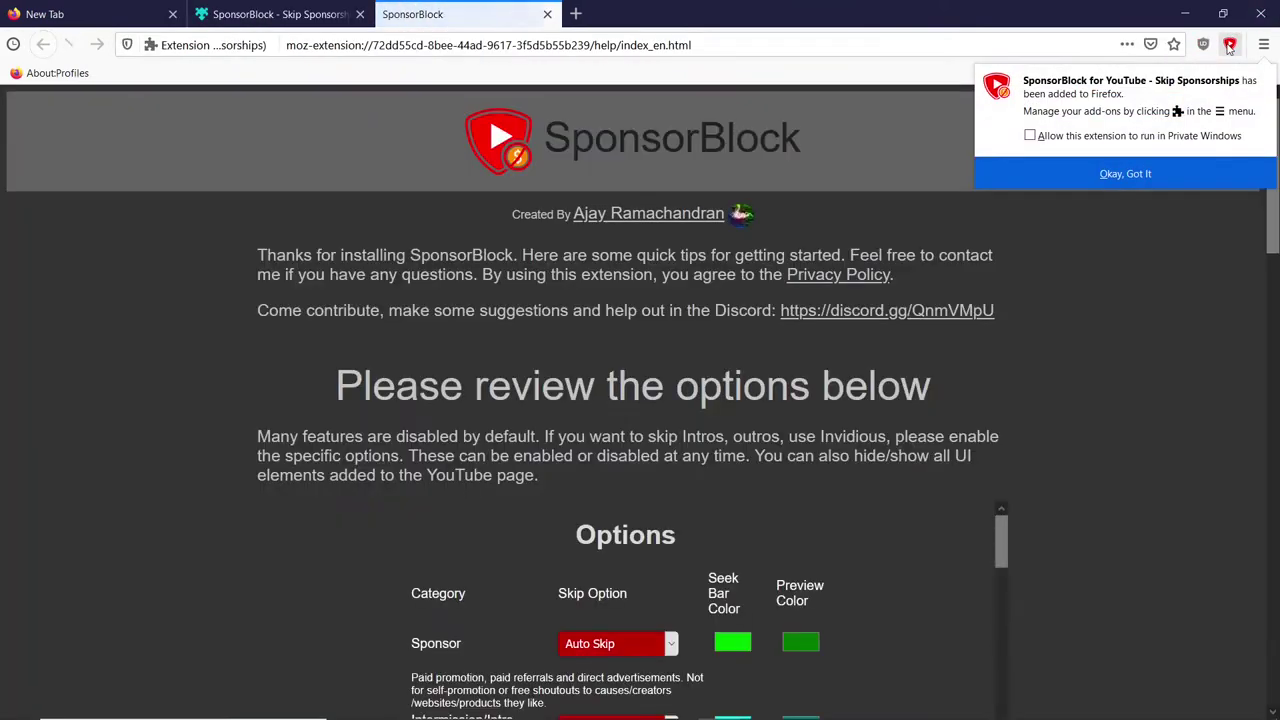
# Dismiss the extension-added notice and scroll to the Sponsor category's skip-option dropdown.
pyautogui.scroll(-1, 742, 347)
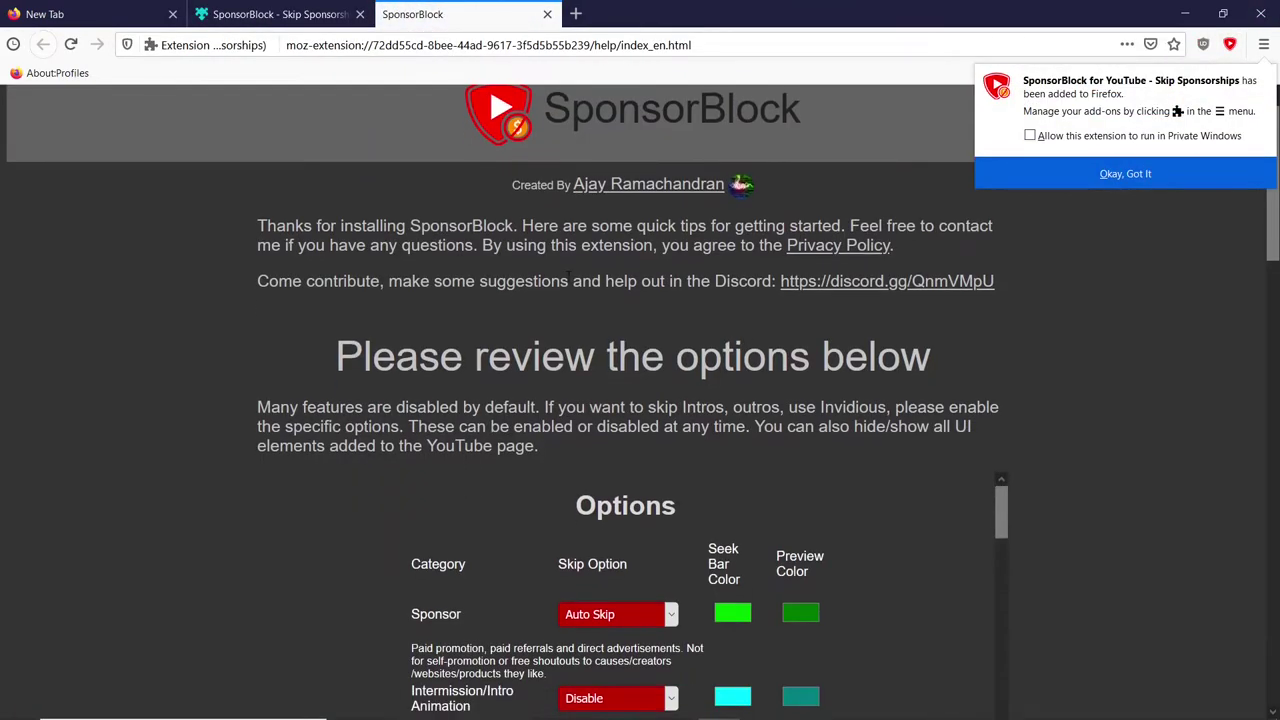
pyautogui.scroll(-5, 568, 278)
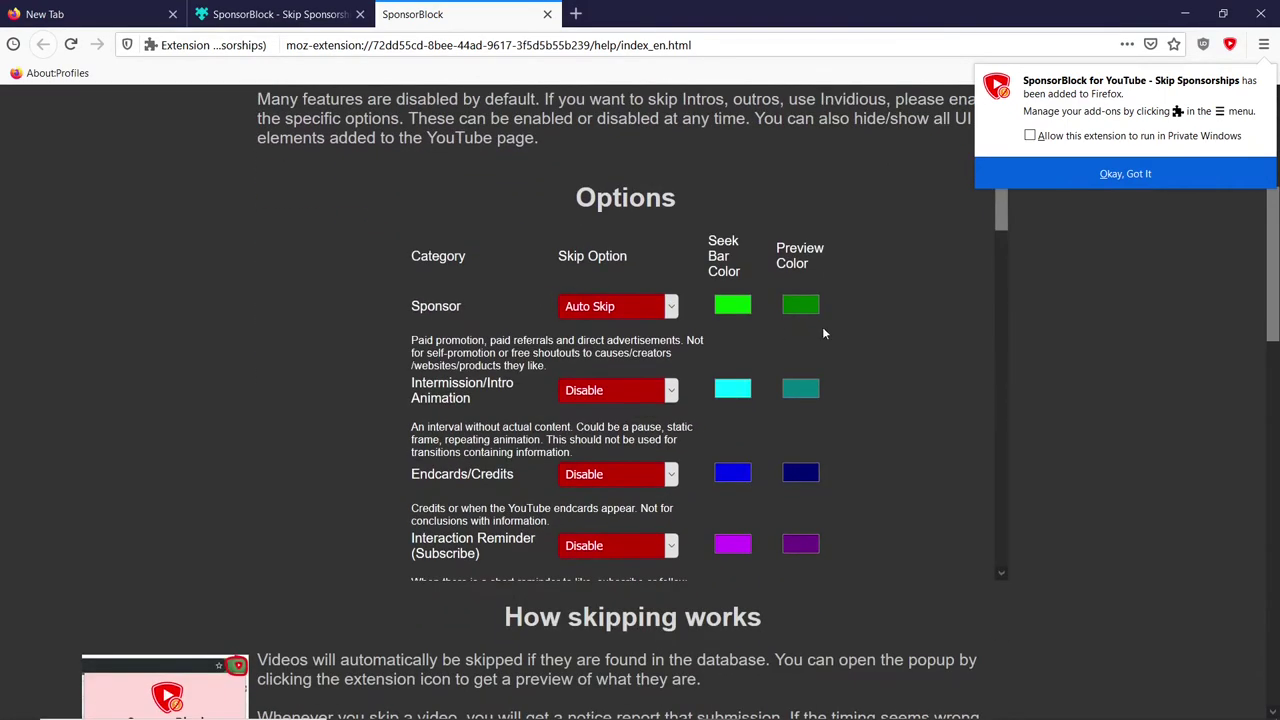
pyautogui.click(1120, 175)
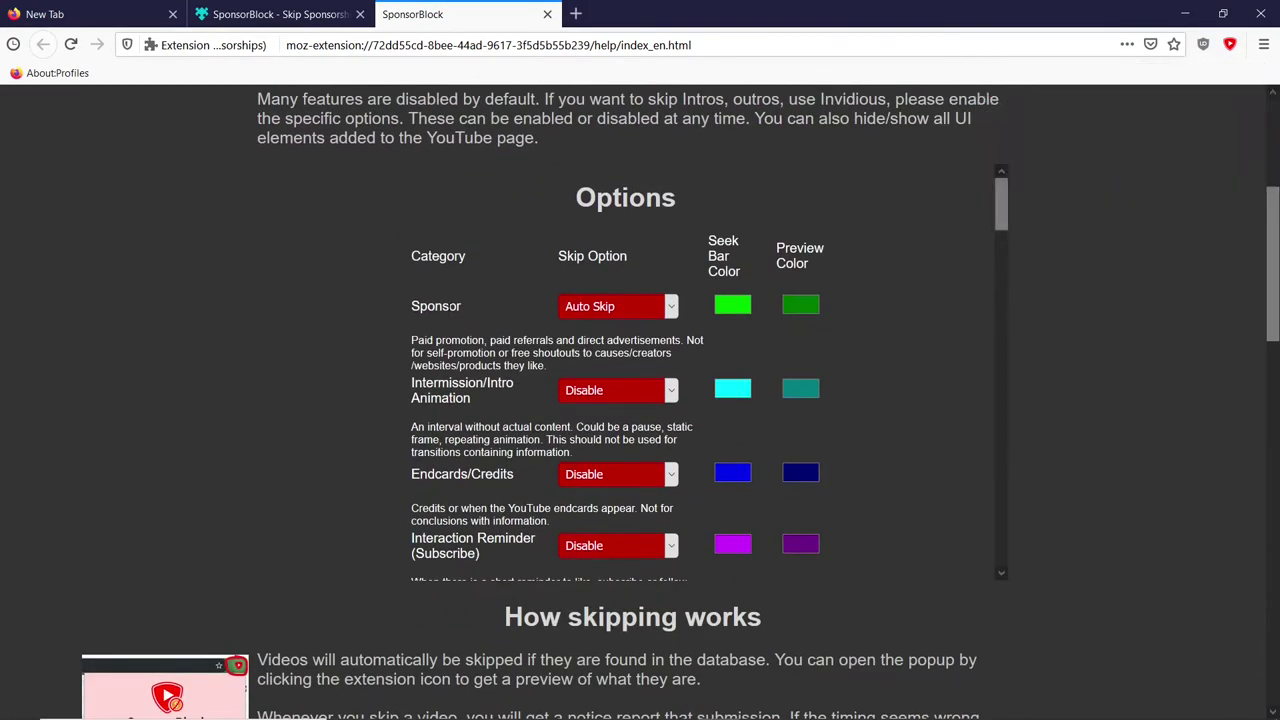
pyautogui.scroll(-1, 492, 397)
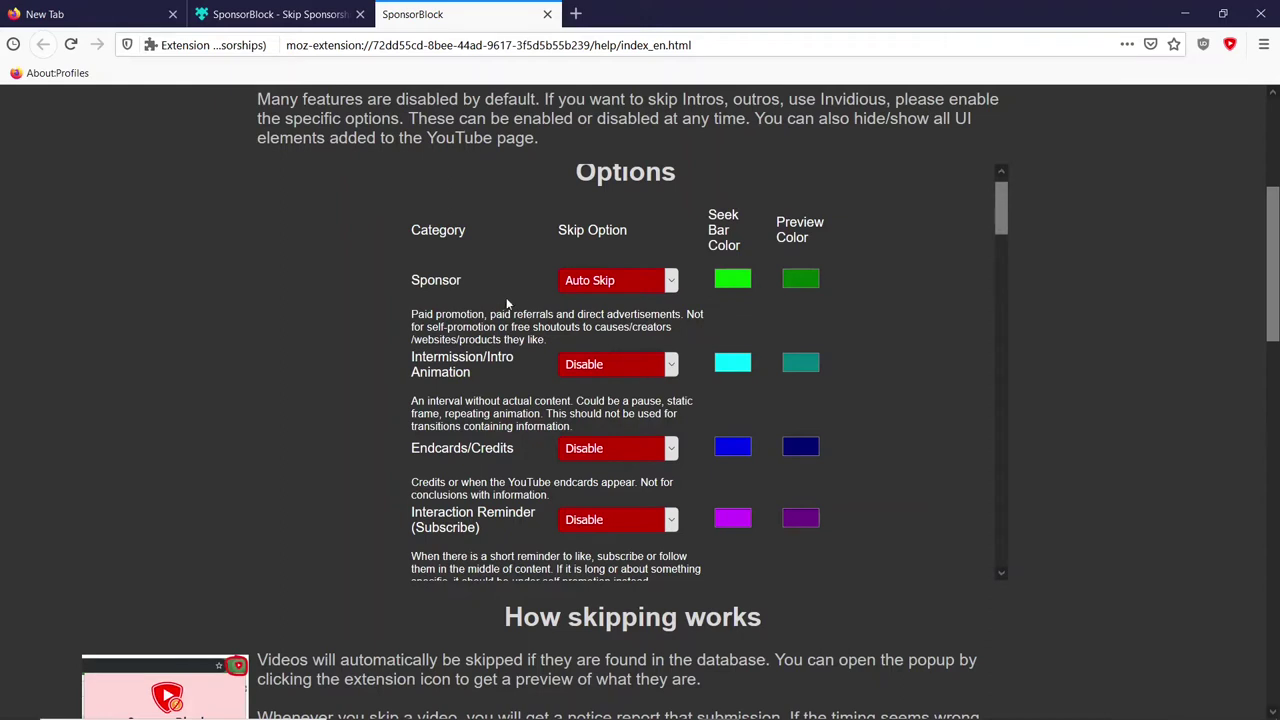
pyautogui.scroll(-2, 497, 375)
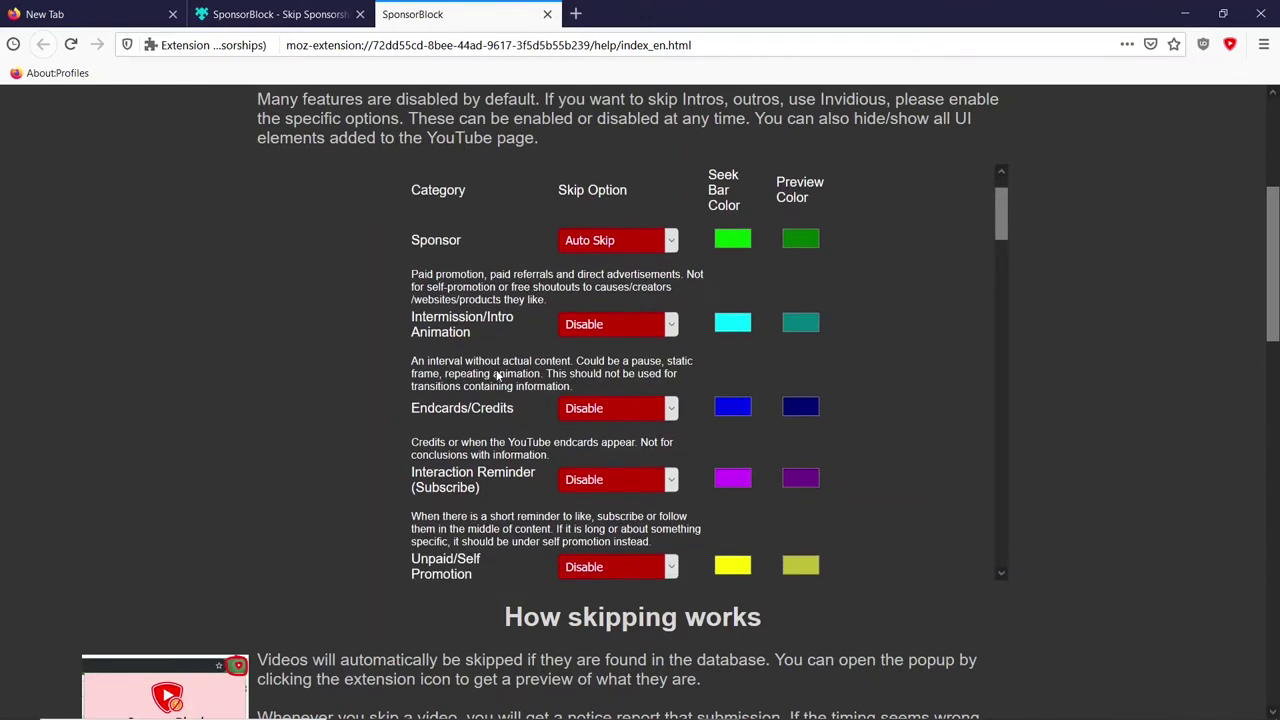
pyautogui.scroll(-2, 484, 484)
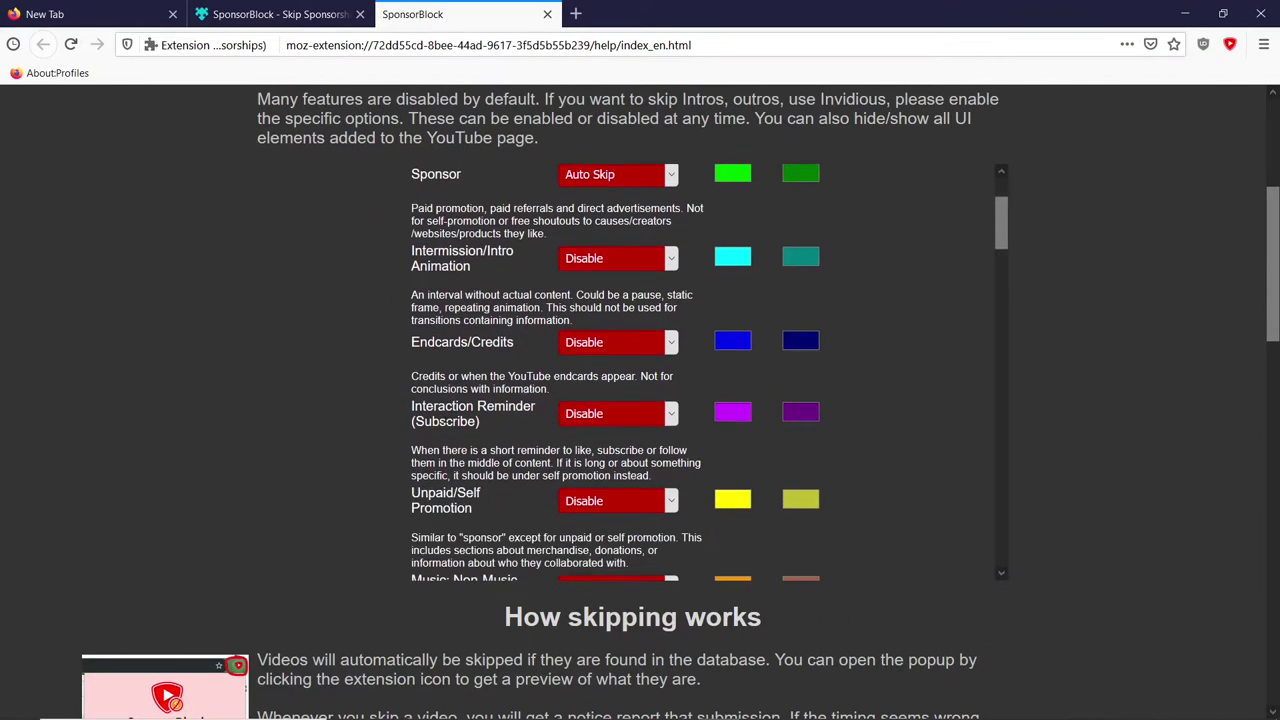
pyautogui.scroll(-3, 376, 417)
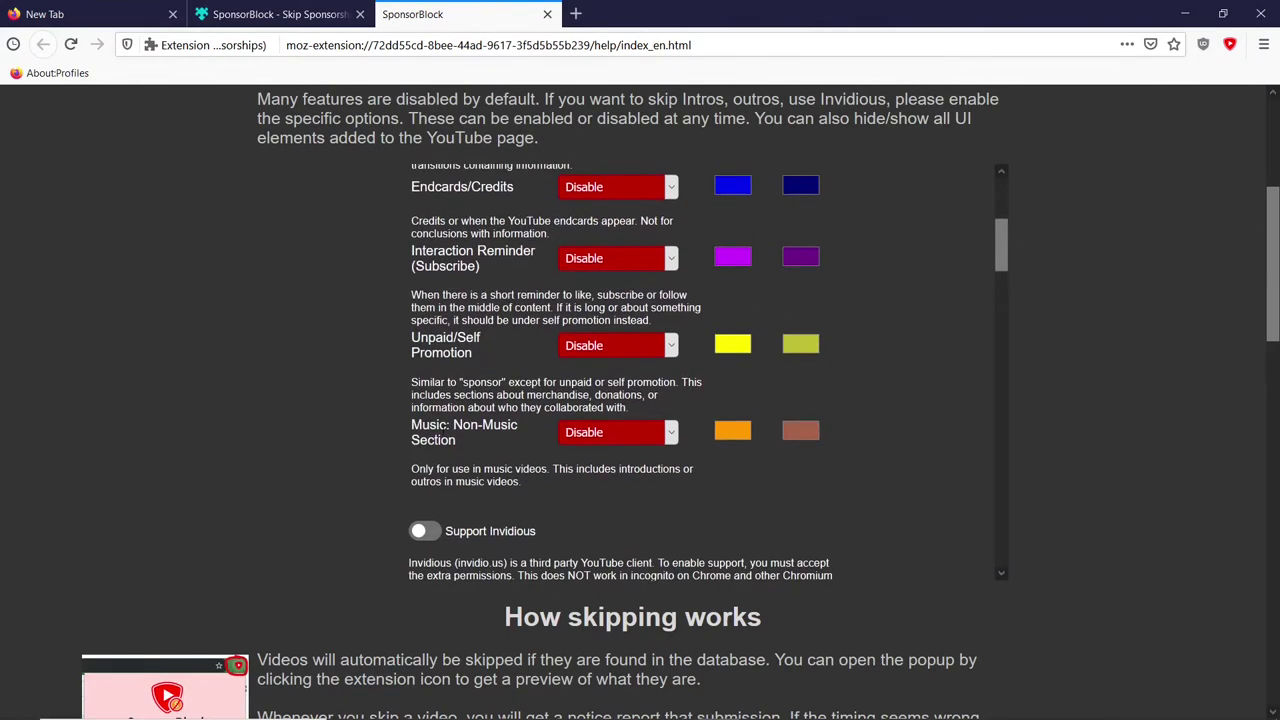
pyautogui.scroll(-8, 443, 437)
pyautogui.scroll(4, 443, 437)
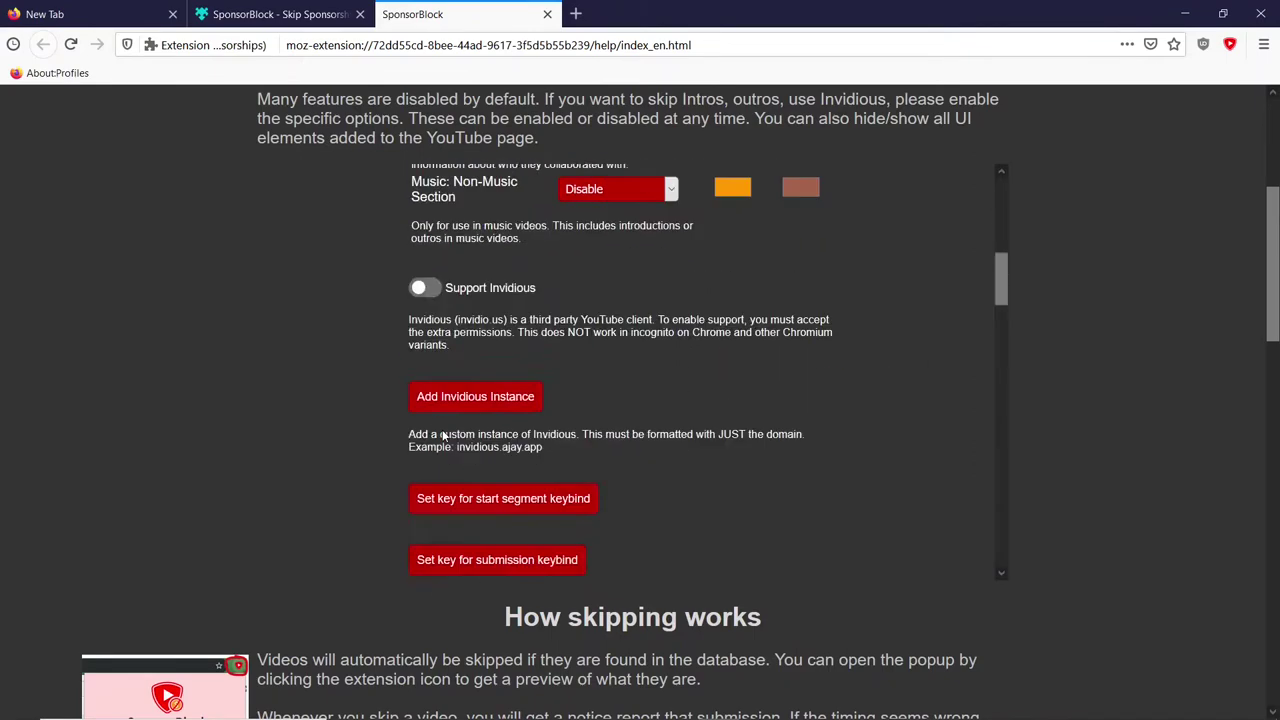
pyautogui.scroll(10, 443, 437)
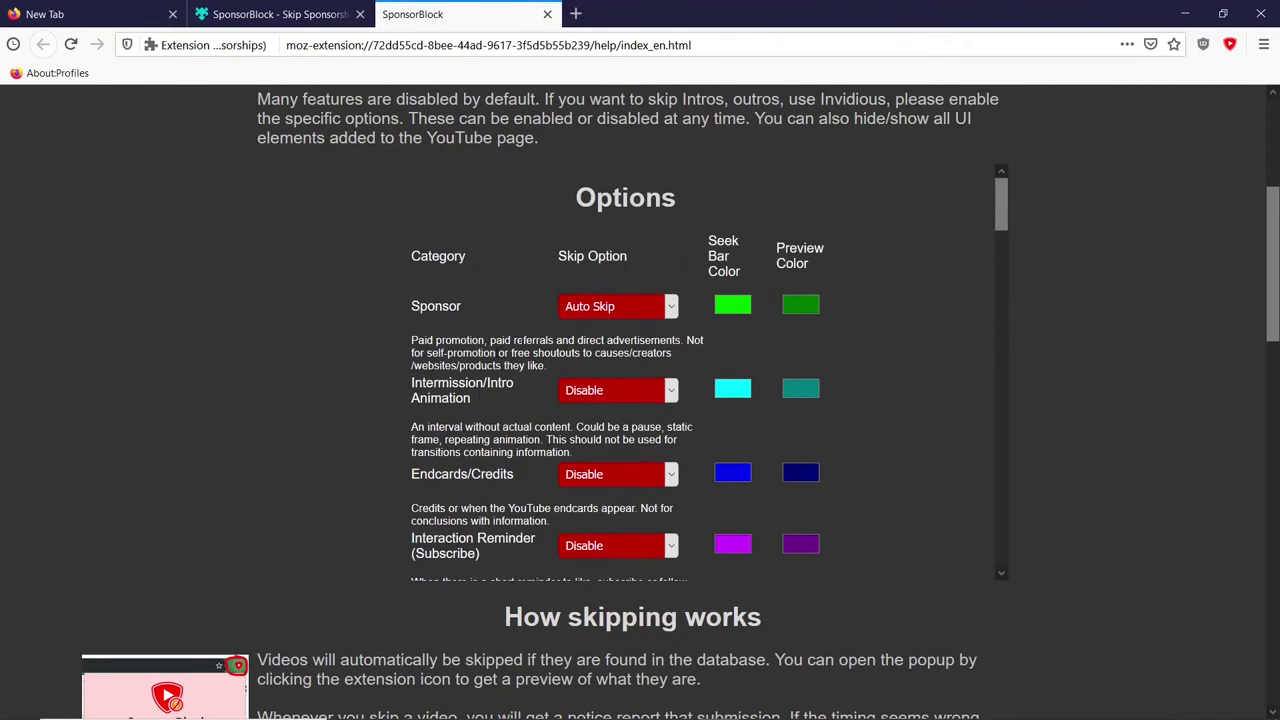
pyautogui.click(600, 316)
# Keep Sponsor on Auto Skip and set Intermission/Intro Animation to Manual Skip.
pyautogui.click(598, 316)
pyautogui.click(594, 312)
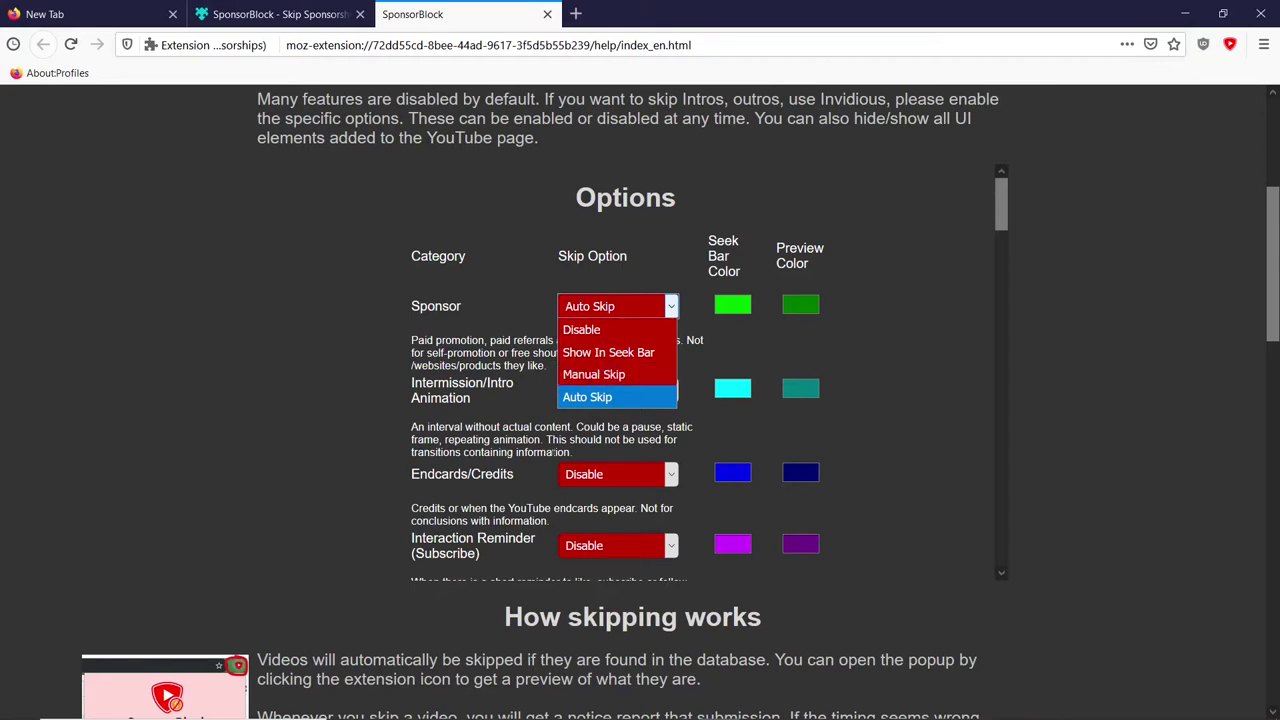
pyautogui.click(596, 399)
pyautogui.click(595, 396)
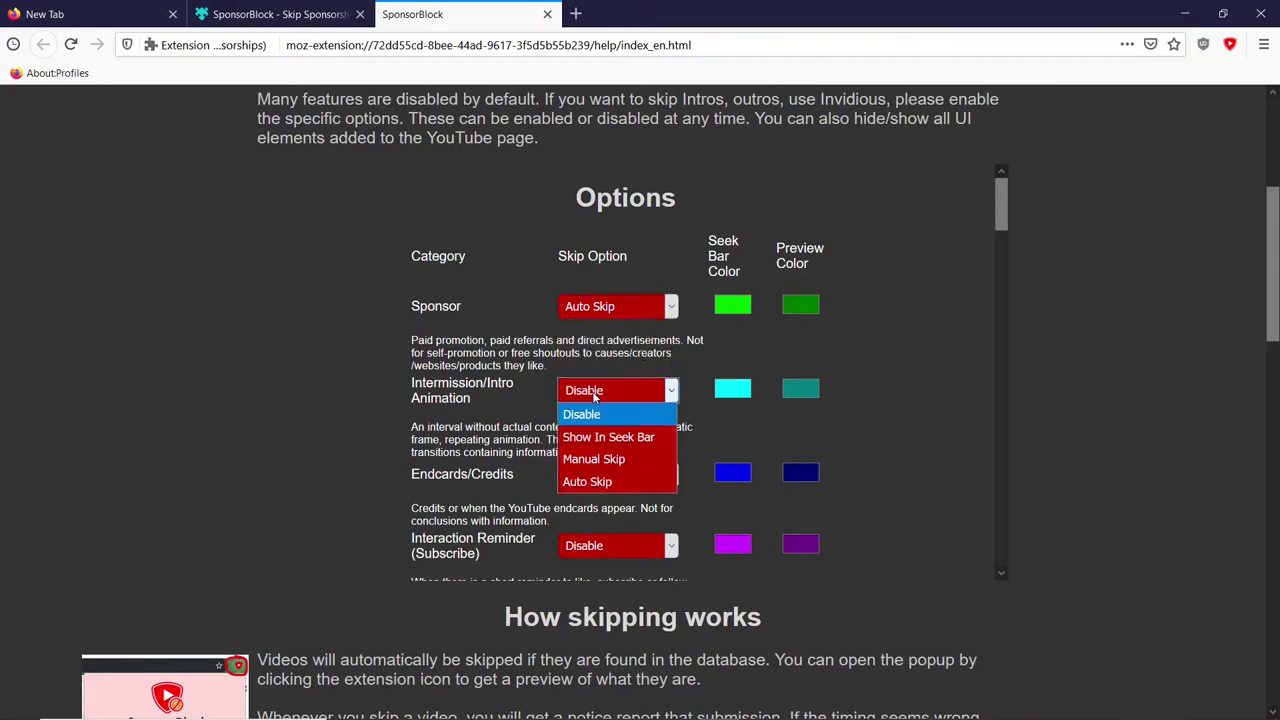
pyautogui.click(593, 459)
# Set Endcards/Credits, Interaction Reminder, Unpaid/Self Promotion and Music: Non-Music Section to Manual Skip.
pyautogui.scroll(-2, 591, 460)
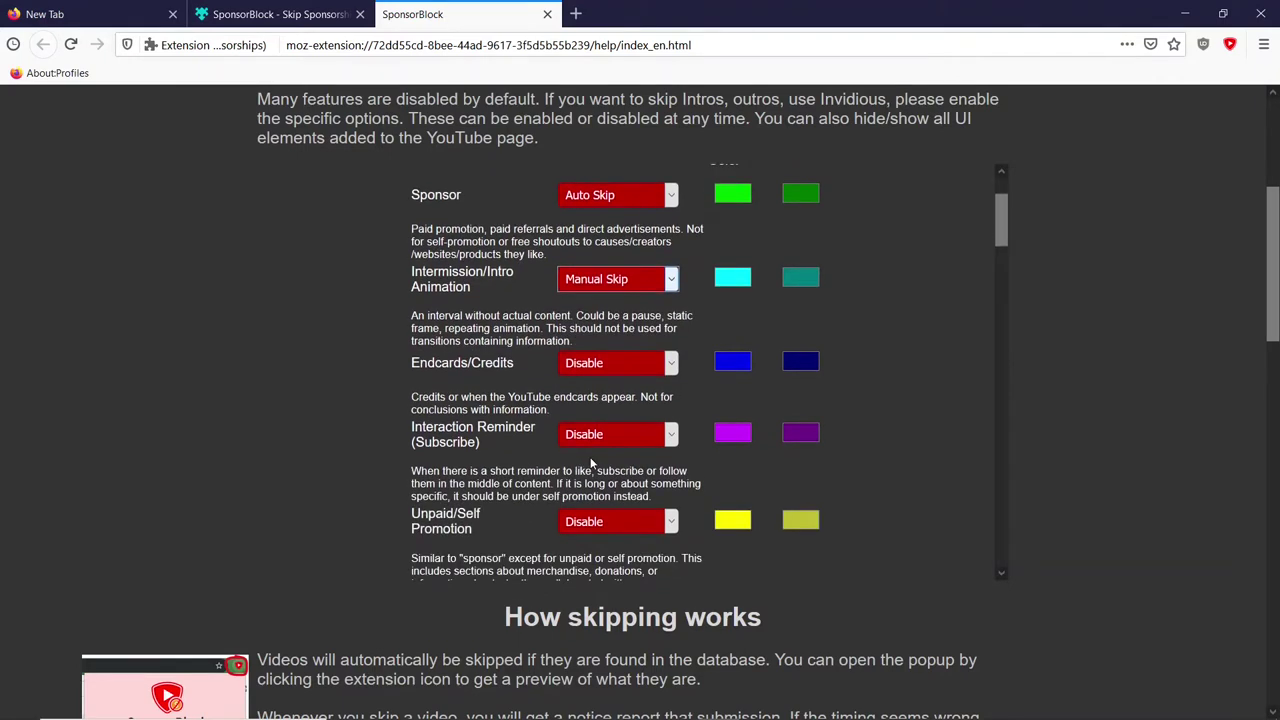
pyautogui.scroll(-1, 591, 464)
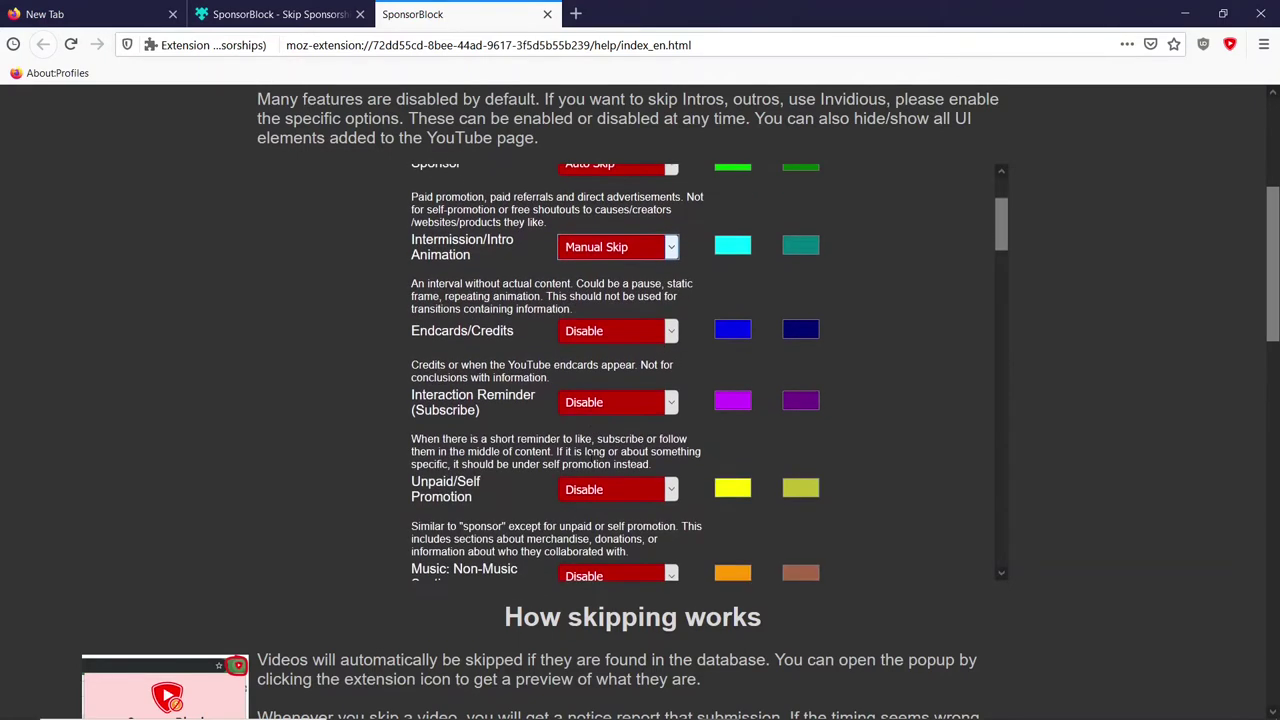
pyautogui.click(626, 345)
pyautogui.click(615, 399)
pyautogui.click(615, 405)
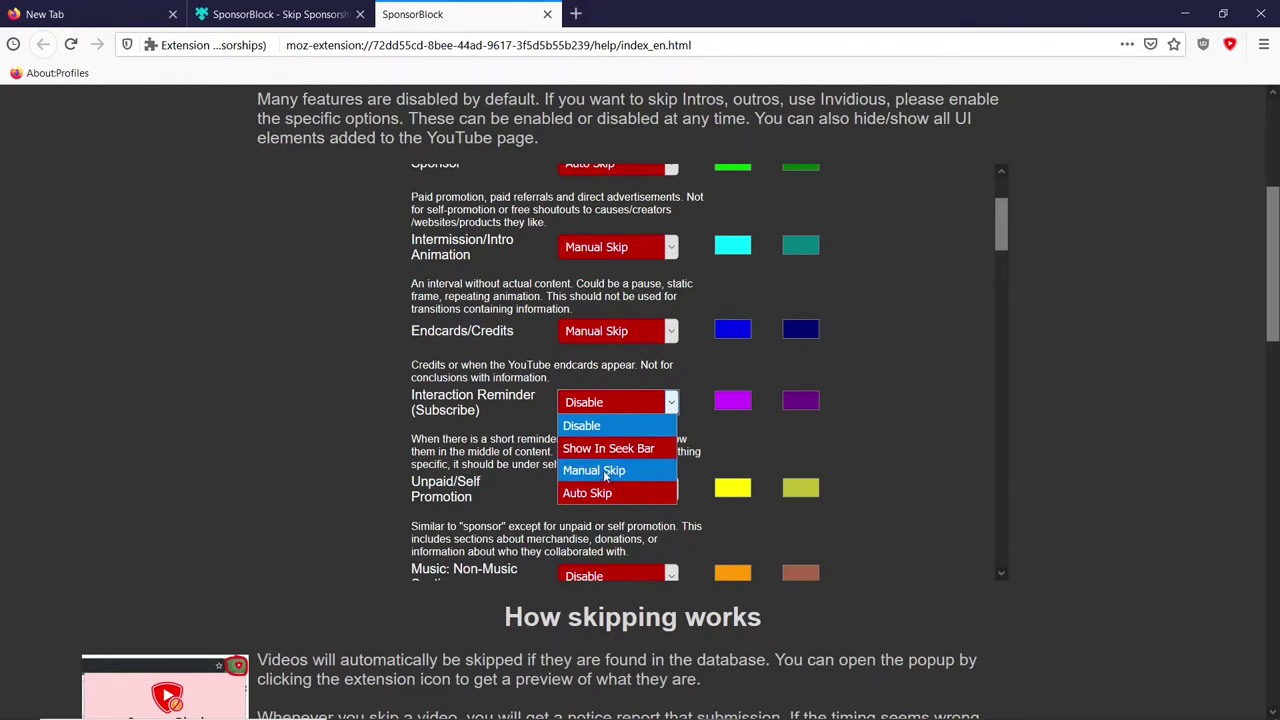
pyautogui.click(604, 470)
pyautogui.scroll(-3, 602, 479)
pyautogui.click(603, 313)
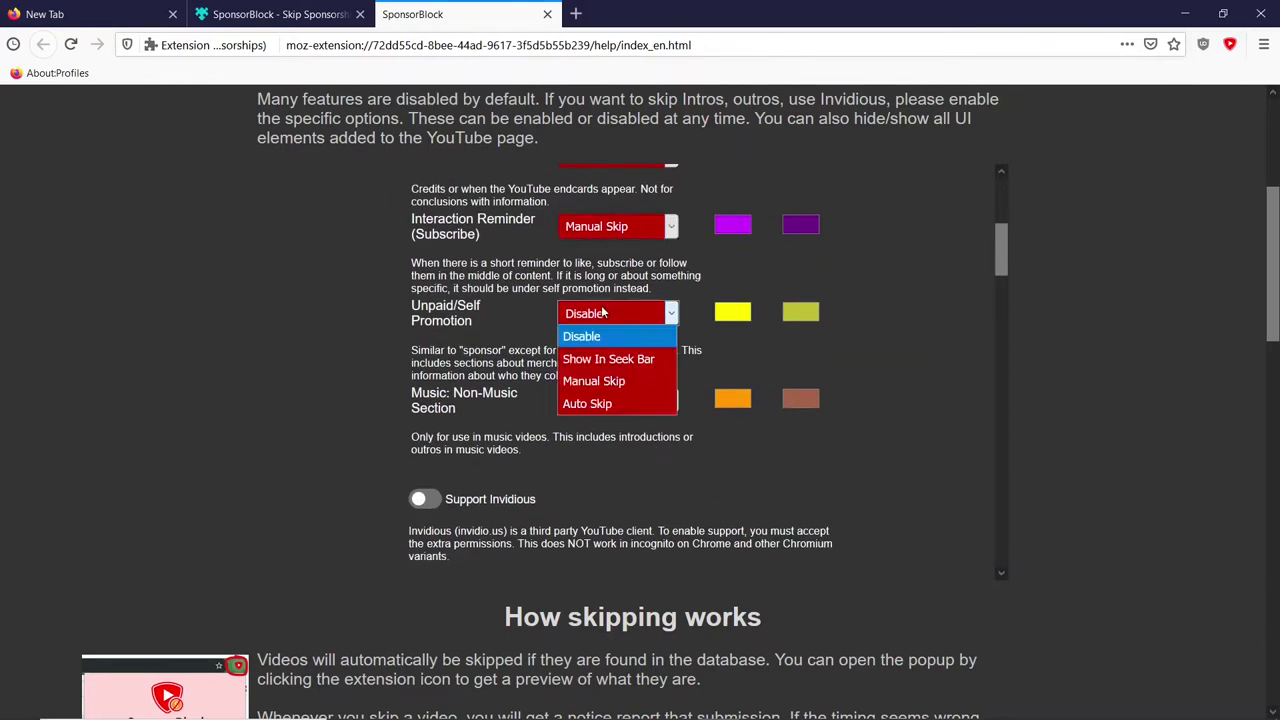
pyautogui.click(587, 386)
pyautogui.click(587, 400)
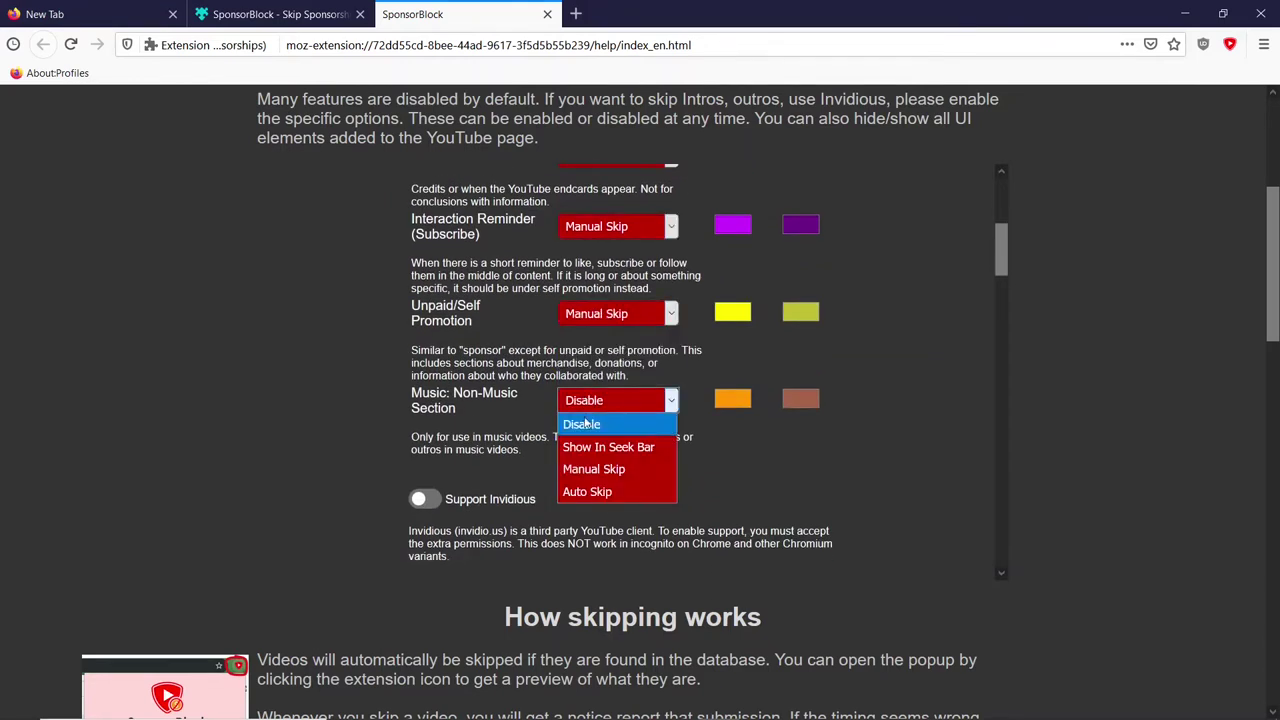
pyautogui.click(570, 468)
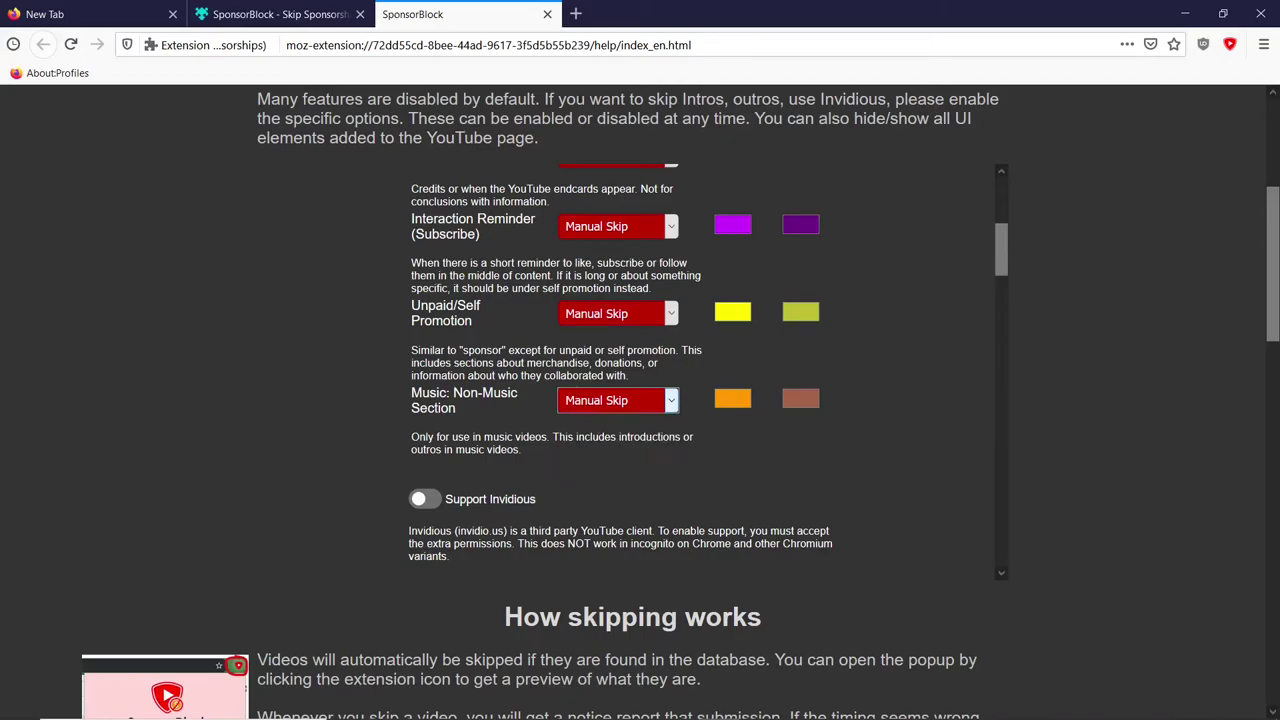
# Open YouTube in a new tab using the !yt shortcut.
pyautogui.click(576, 14)
pyautogui.write('!yt')
pyautogui.press('Return')
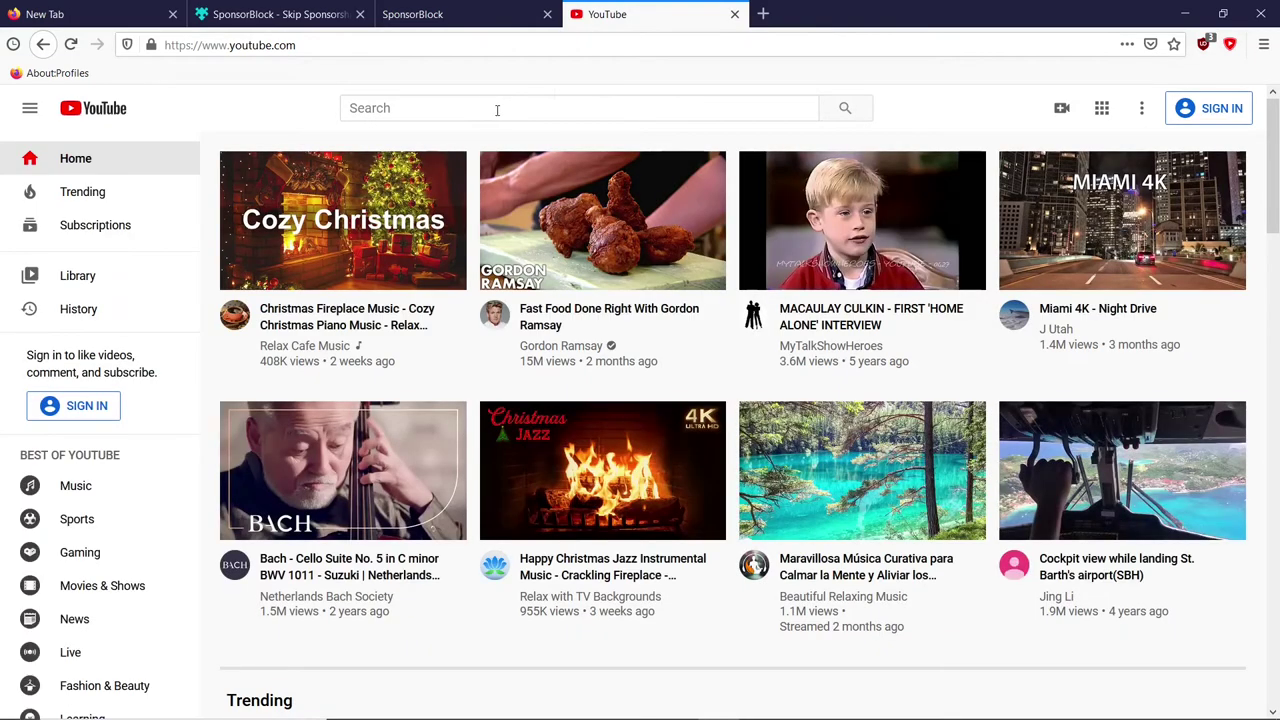
# Search 'linus' on YouTube and open the Gaming on a $60,000 Computer video, paused.
pyautogui.click(499, 111)
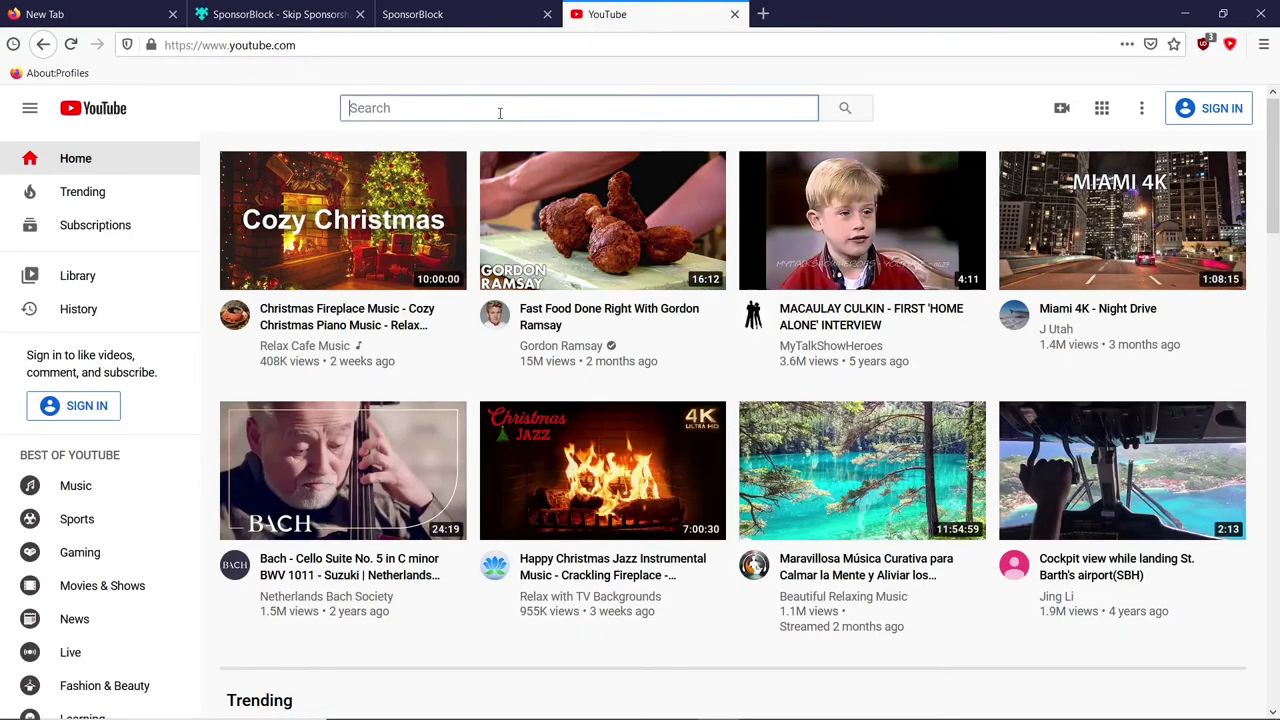
pyautogui.write('linus')
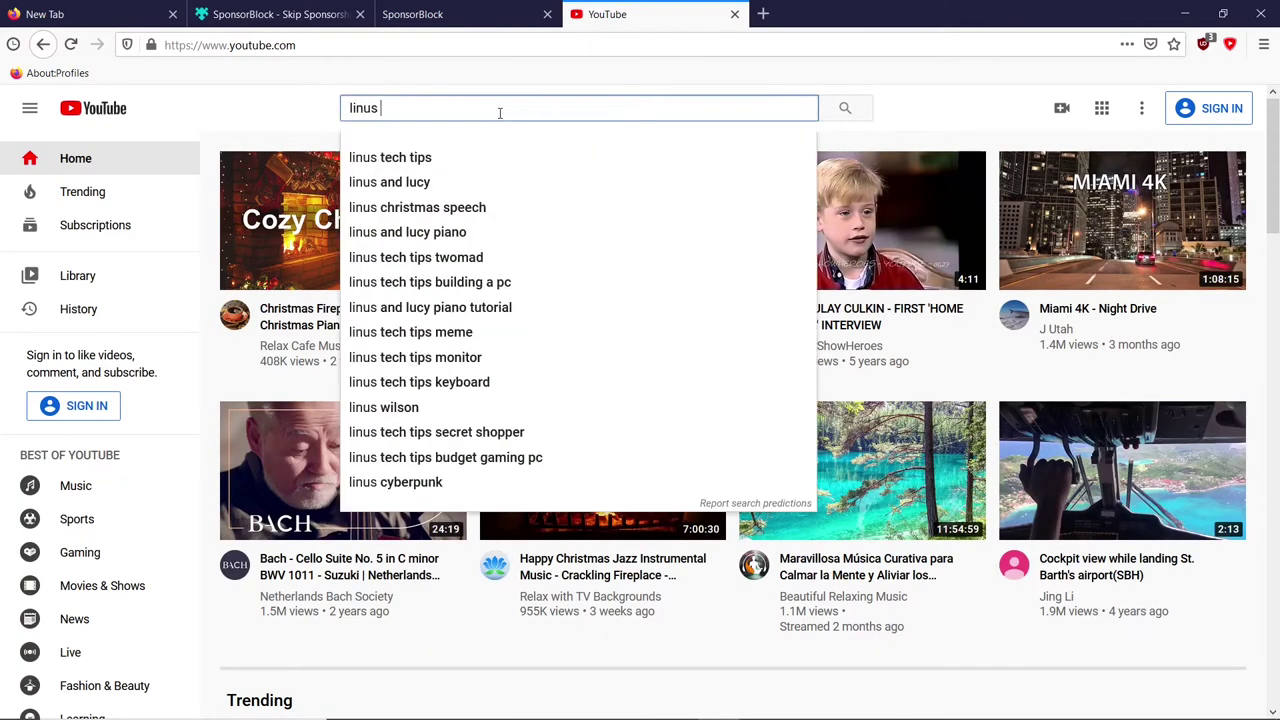
pyautogui.click(433, 158)
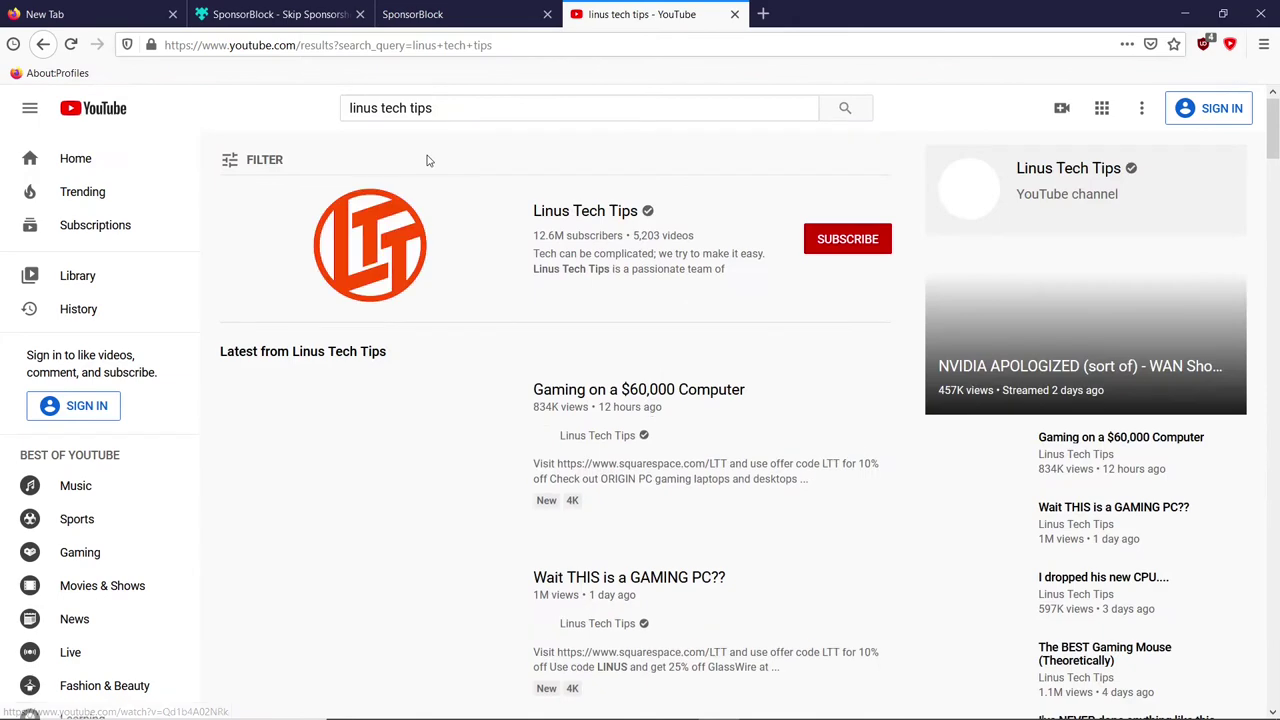
pyautogui.moveTo(372, 474)
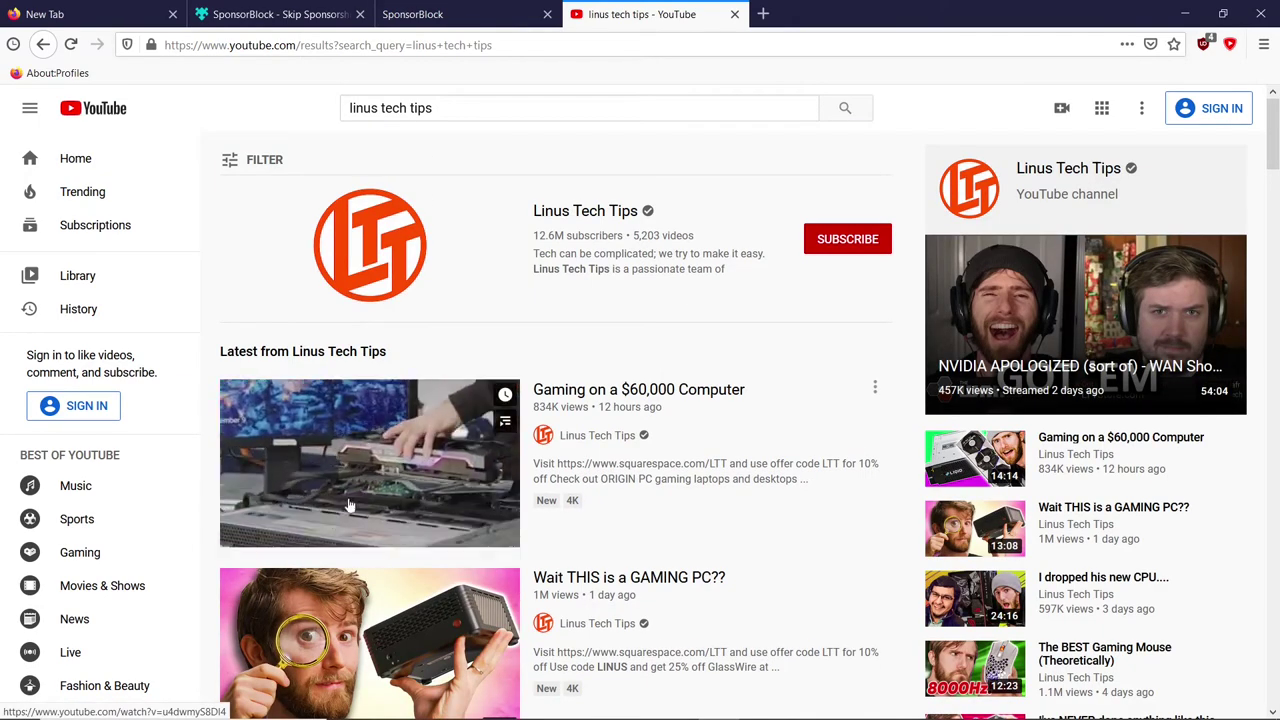
pyautogui.click(371, 475)
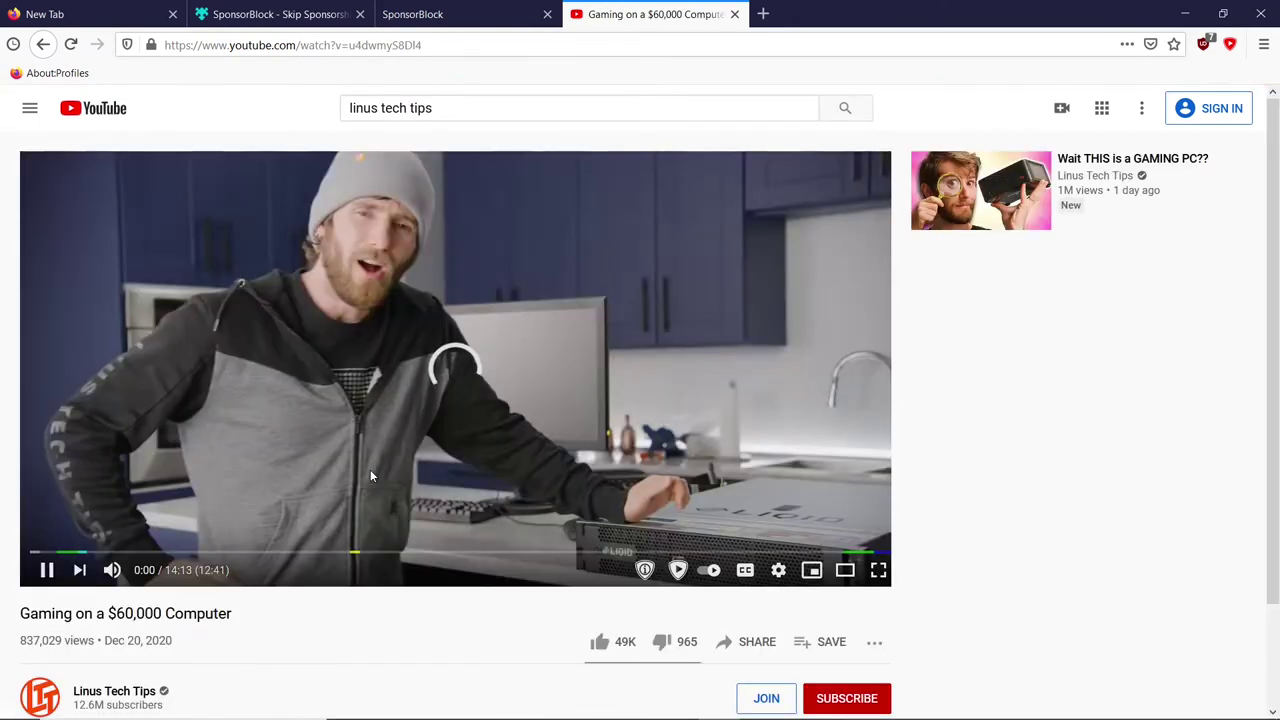
pyautogui.click(370, 471)
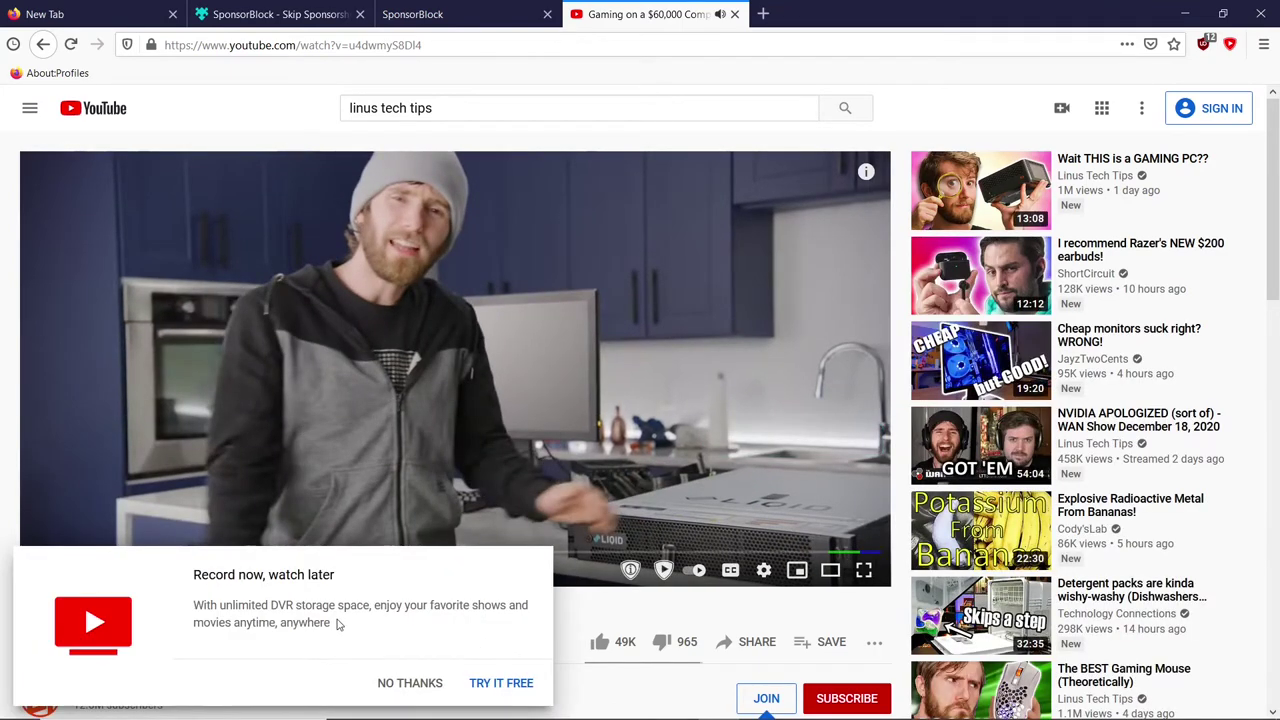
# Dismiss the recording promo, try picture-in-picture and return, then mute the video.
pyautogui.click(410, 683)
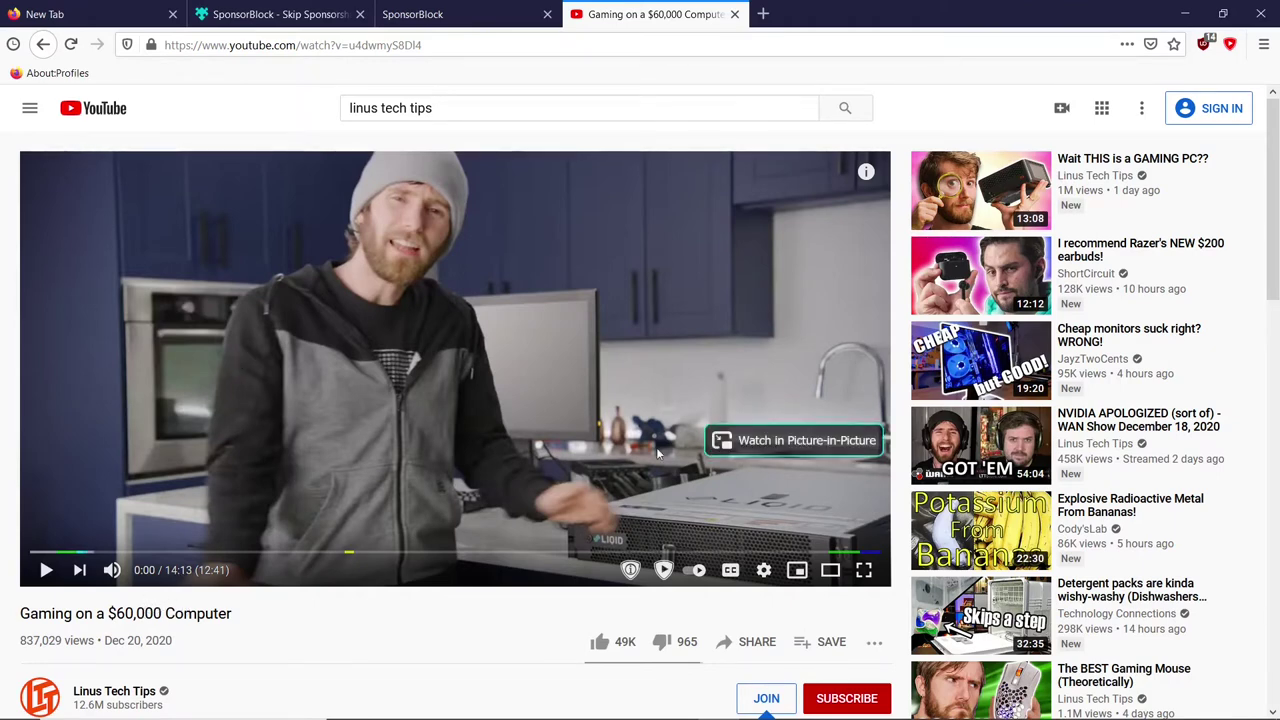
pyautogui.click(790, 440)
pyautogui.click(1047, 690)
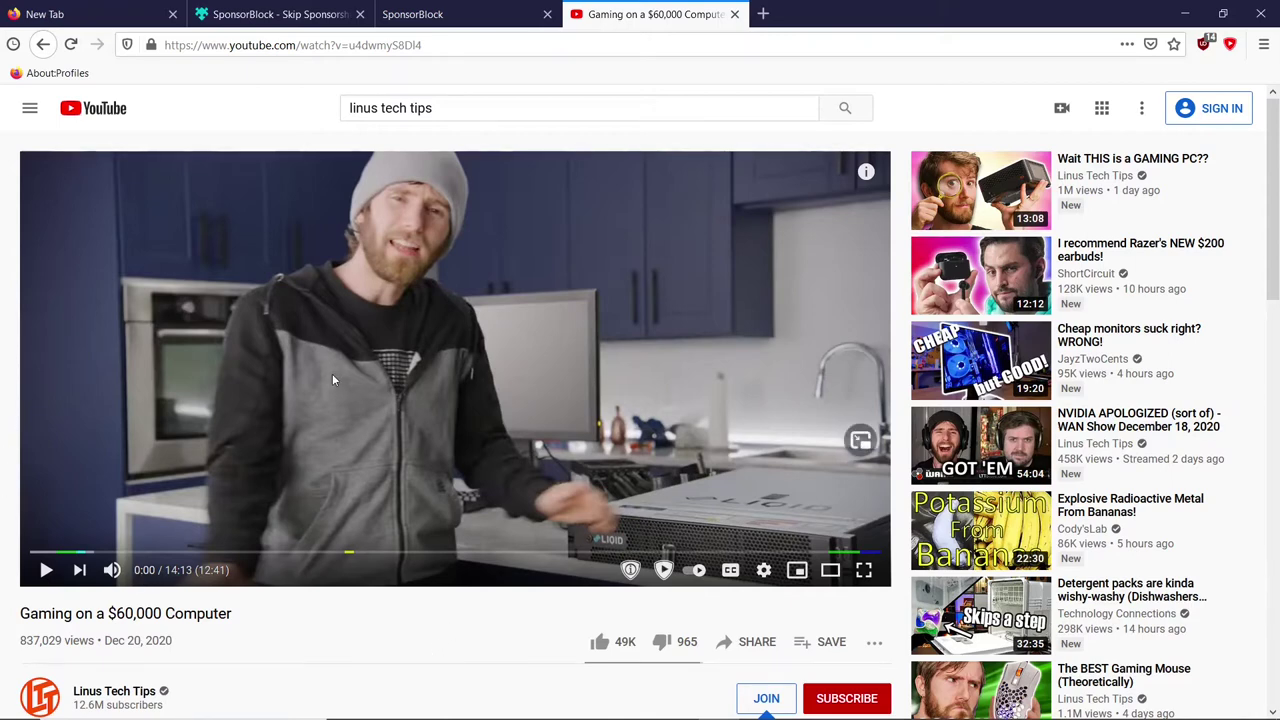
pyautogui.press('m')
# Play the video, watch the sponsor get auto-skipped, undo the skip, and dismiss the notice.
pyautogui.click(52, 569)
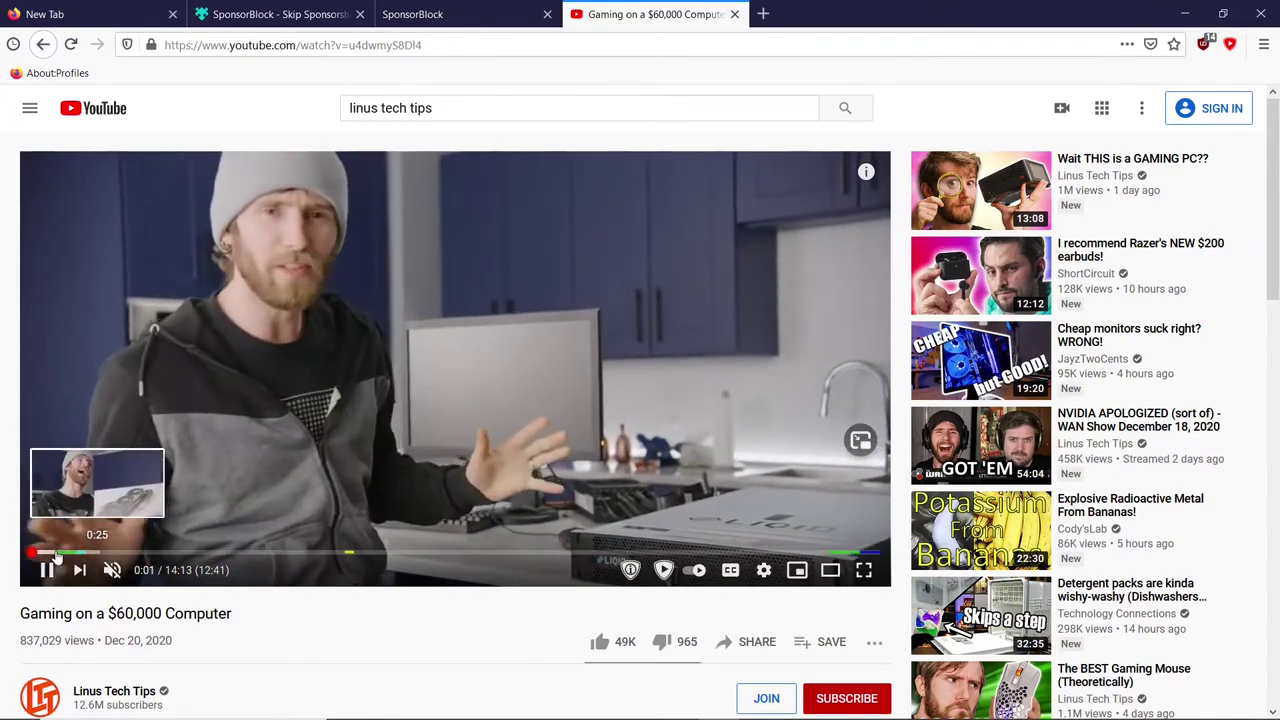
pyautogui.click(53, 553)
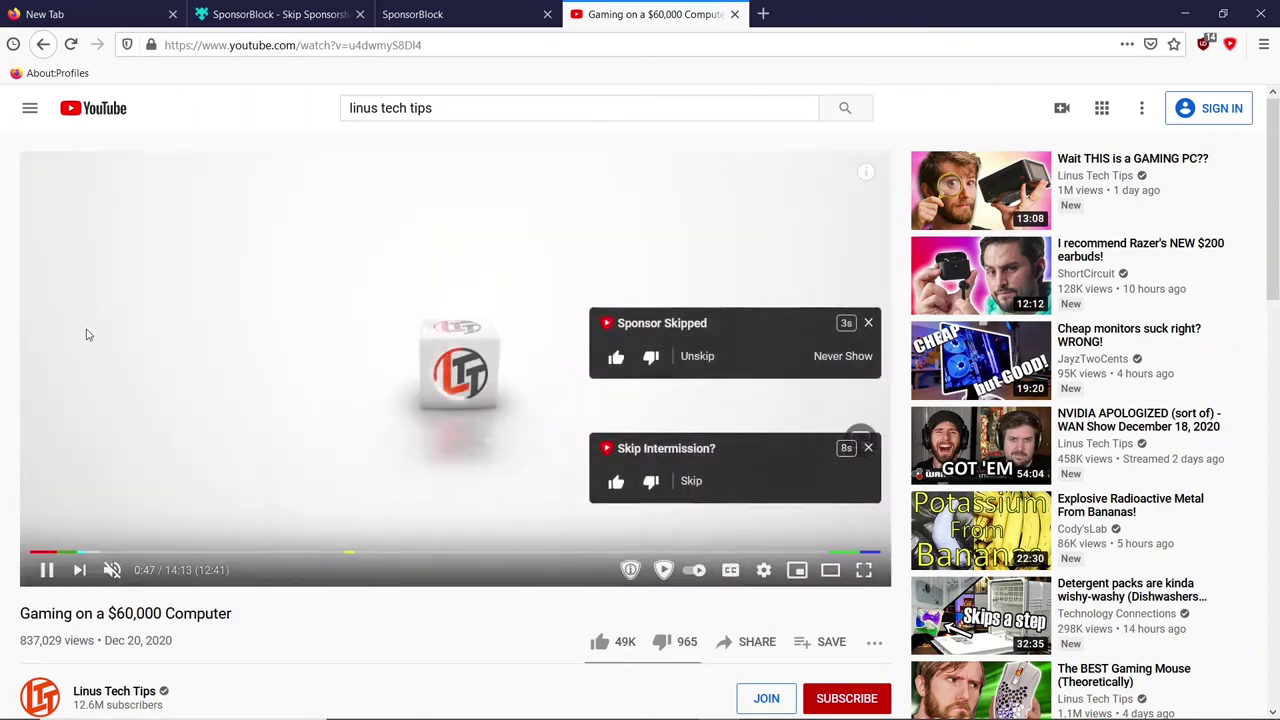
pyautogui.click(684, 303)
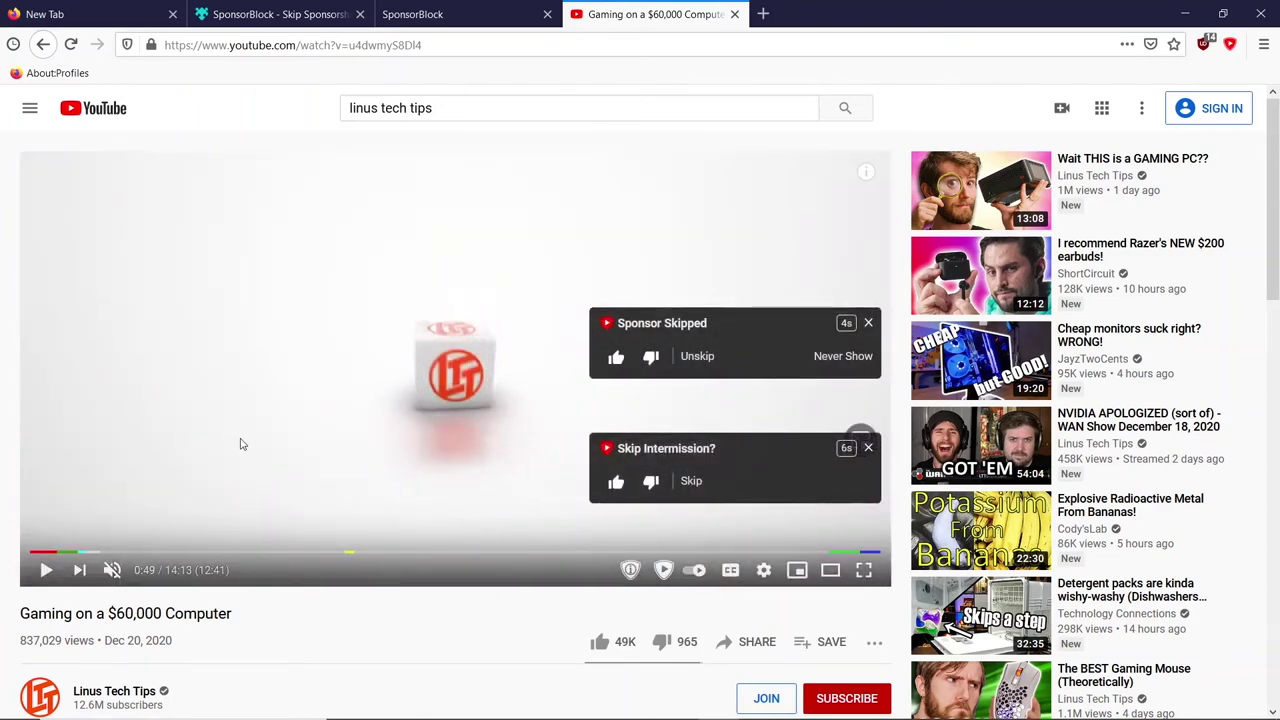
pyautogui.click(697, 357)
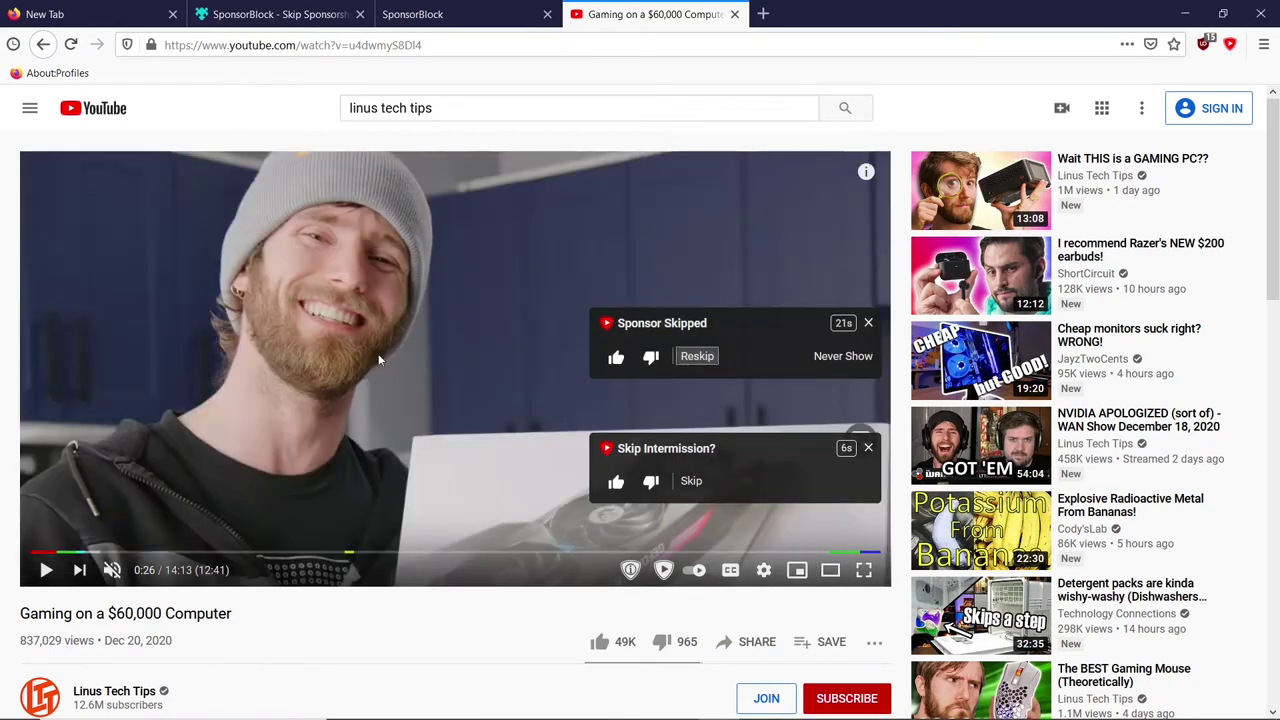
pyautogui.click(378, 358)
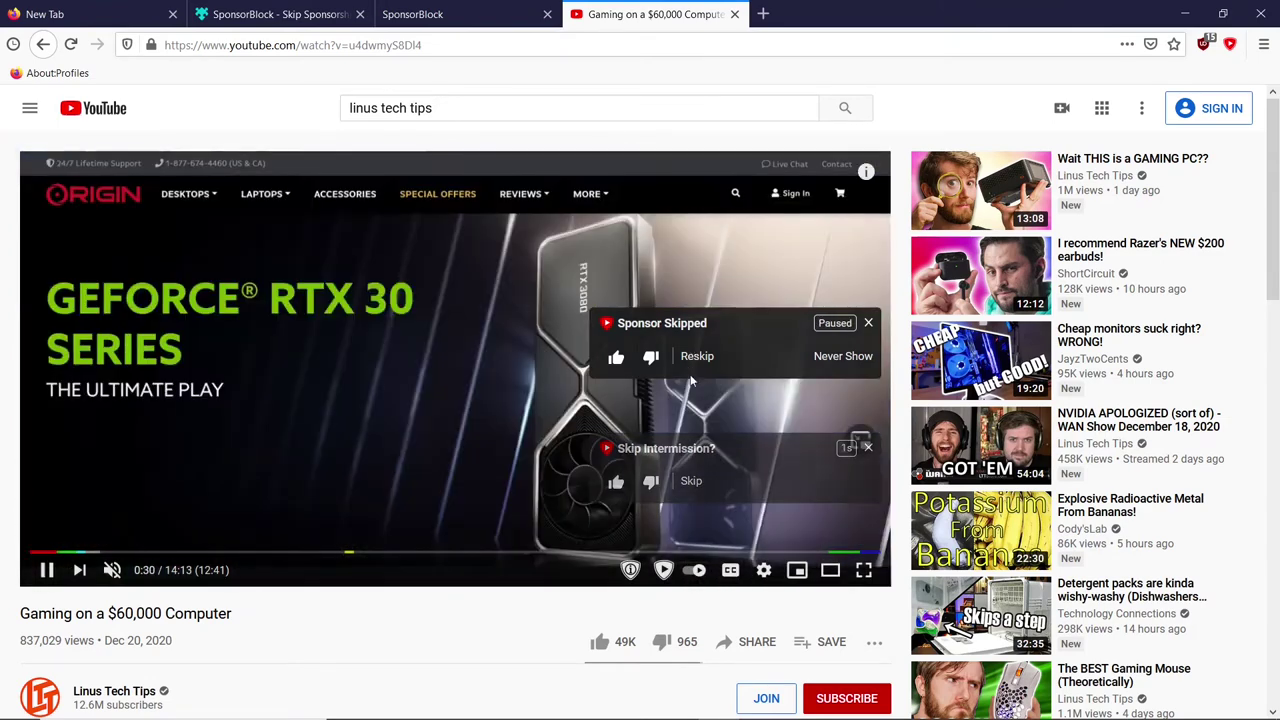
pyautogui.click(868, 324)
# Test skipping the sponsor section and the self-promotion near 5:14, then jump near the end.
pyautogui.click(73, 552)
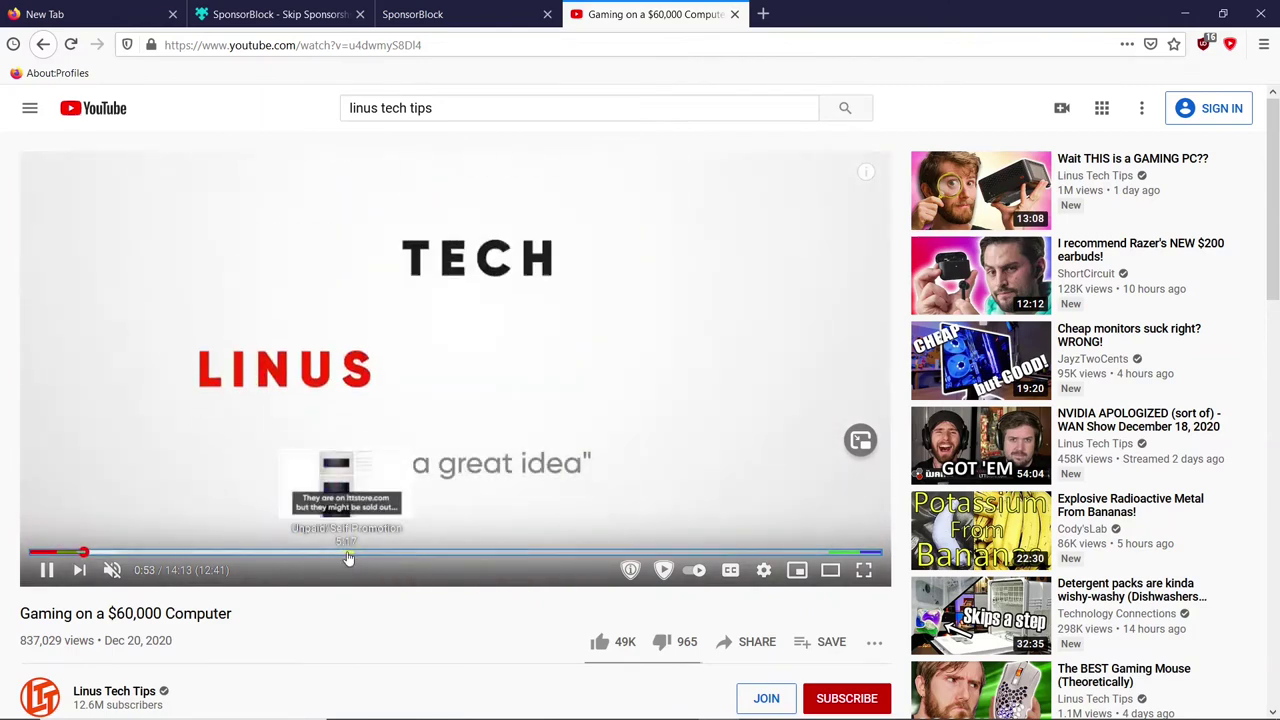
pyautogui.click(345, 553)
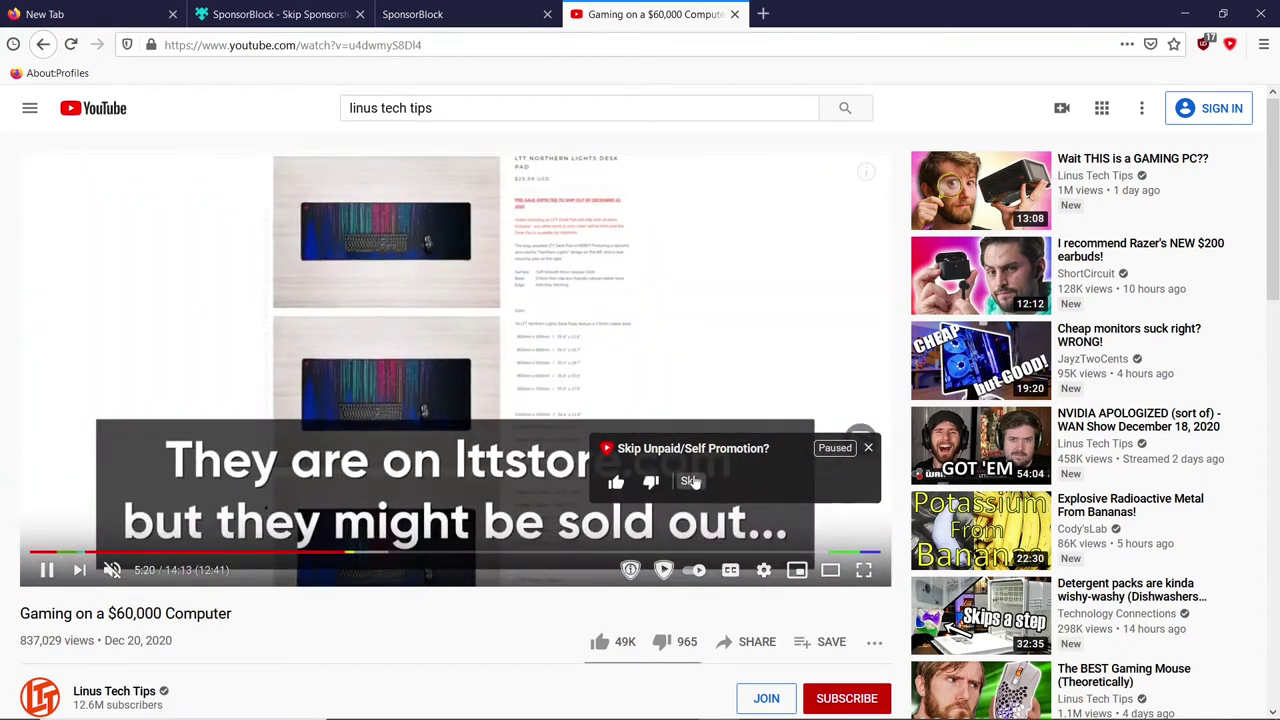
pyautogui.click(690, 481)
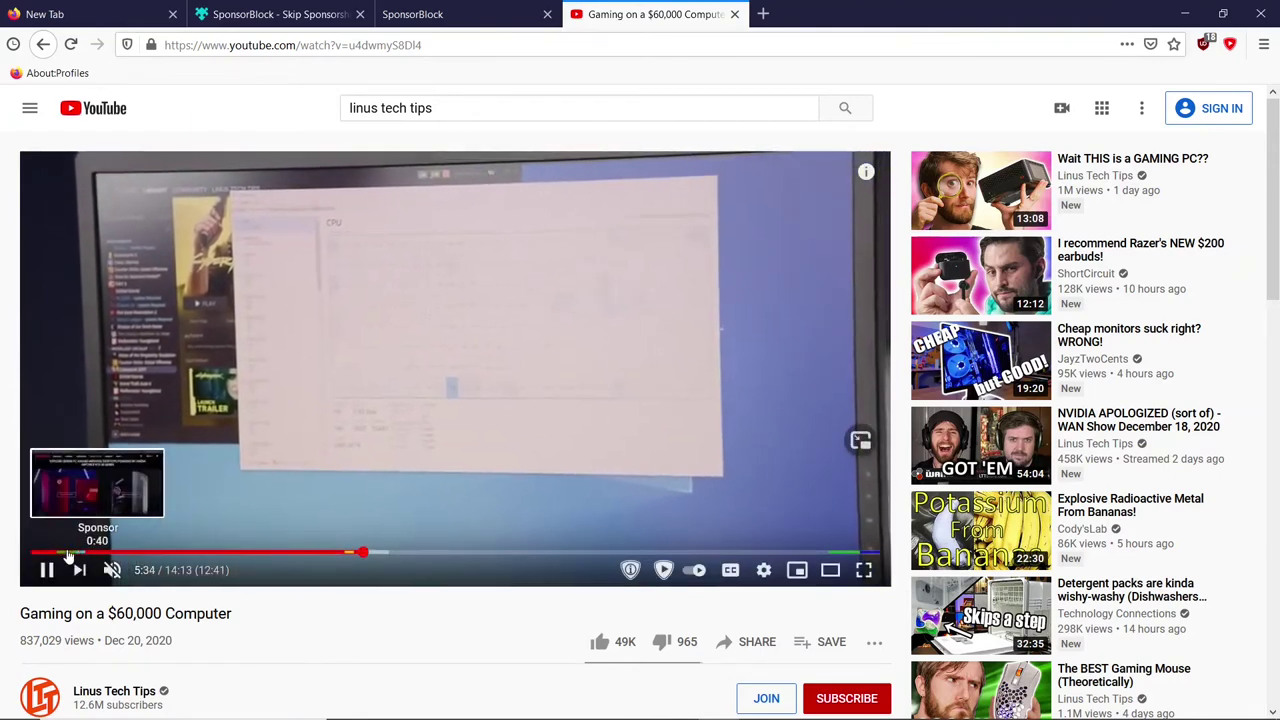
pyautogui.click(66, 552)
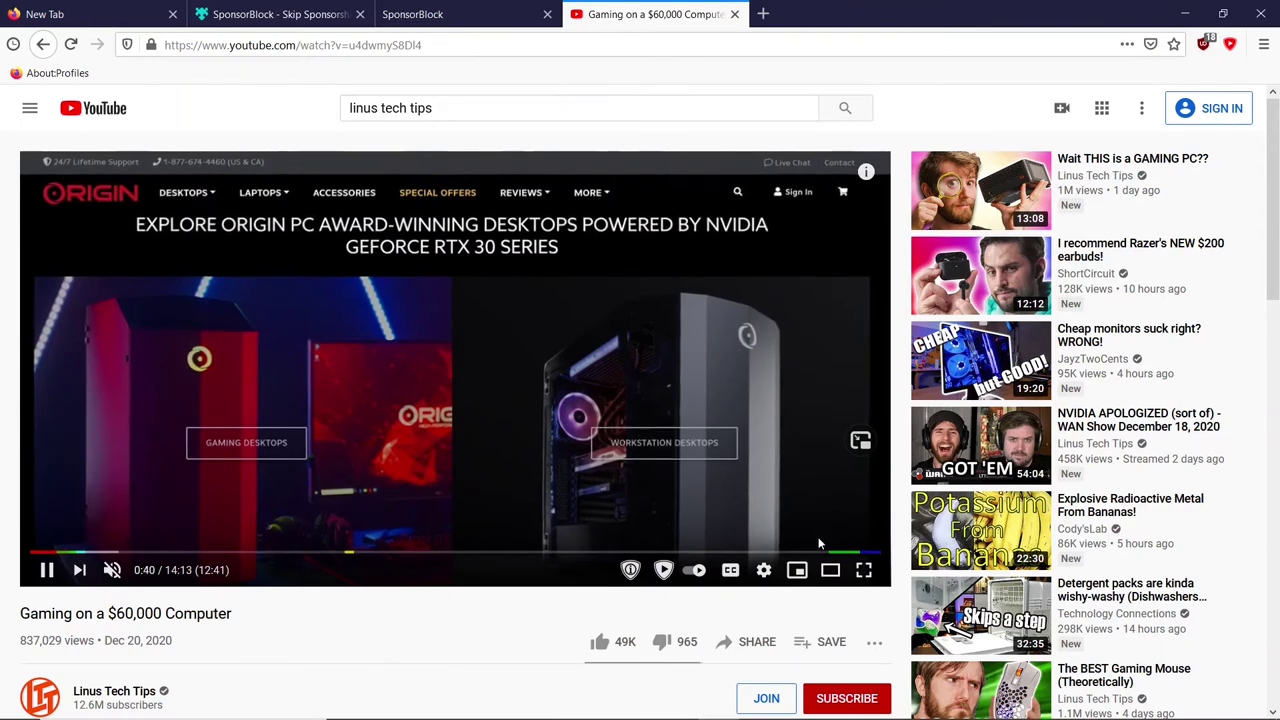
pyautogui.click(845, 552)
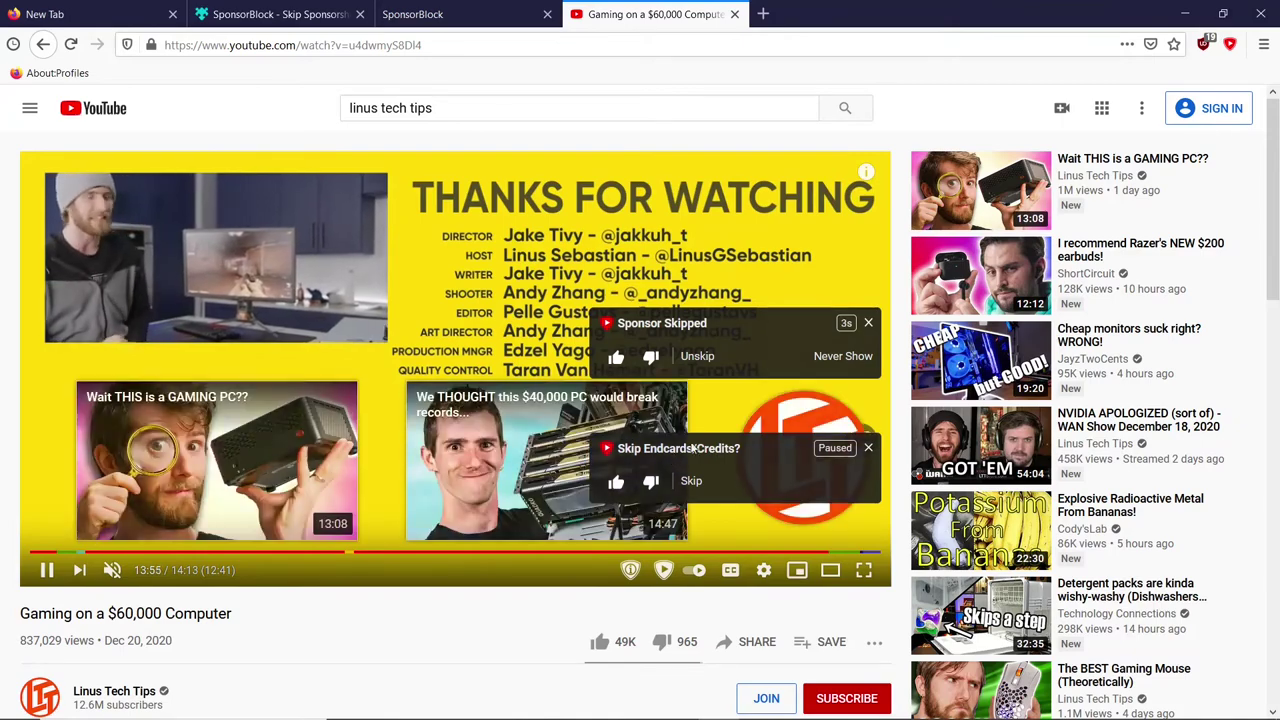
pyautogui.click(466, 14)
# Set SponsorBlock's minimum skipped-segment duration to 1 second.
pyautogui.scroll(5, 683, 260)
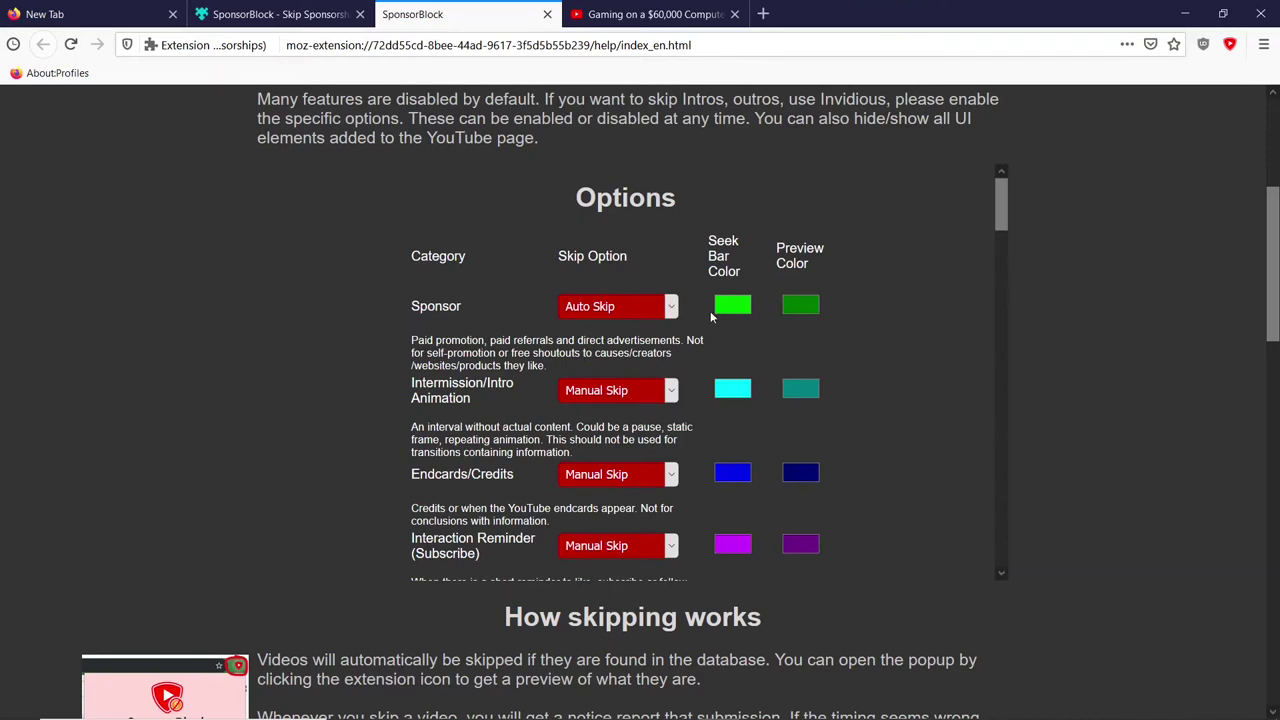
pyautogui.scroll(-4, 609, 374)
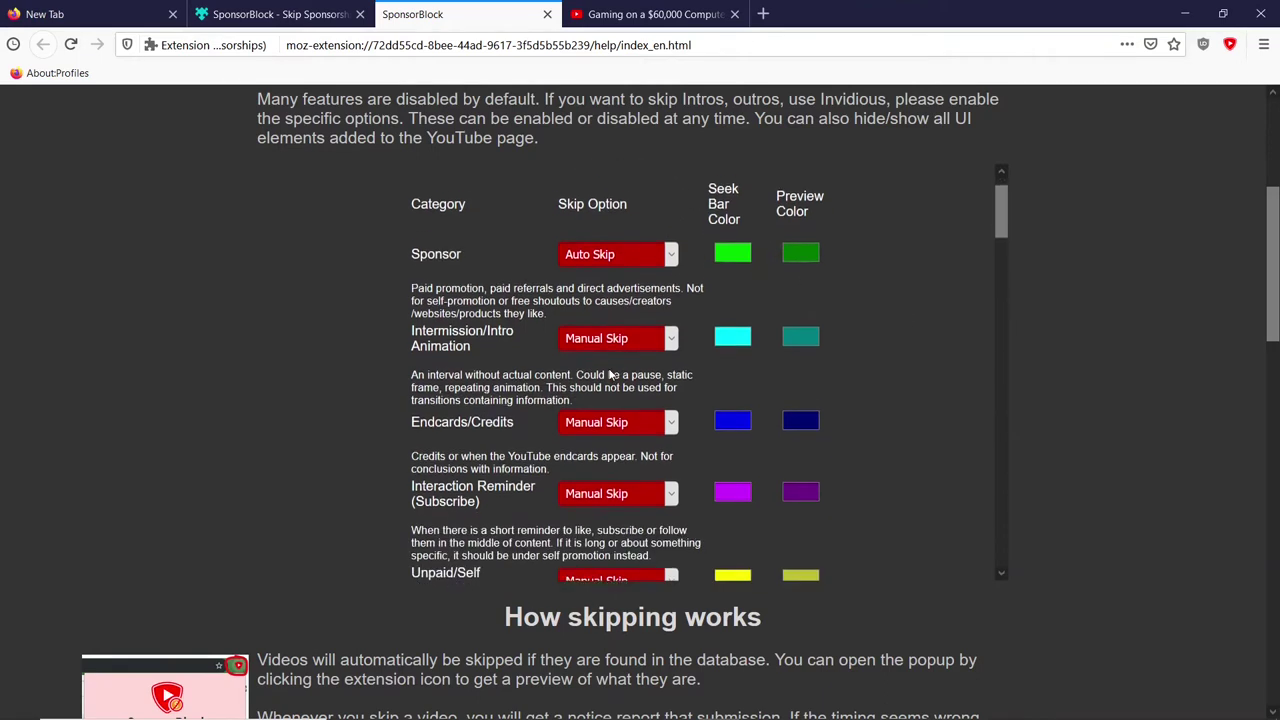
pyautogui.scroll(-8, 609, 374)
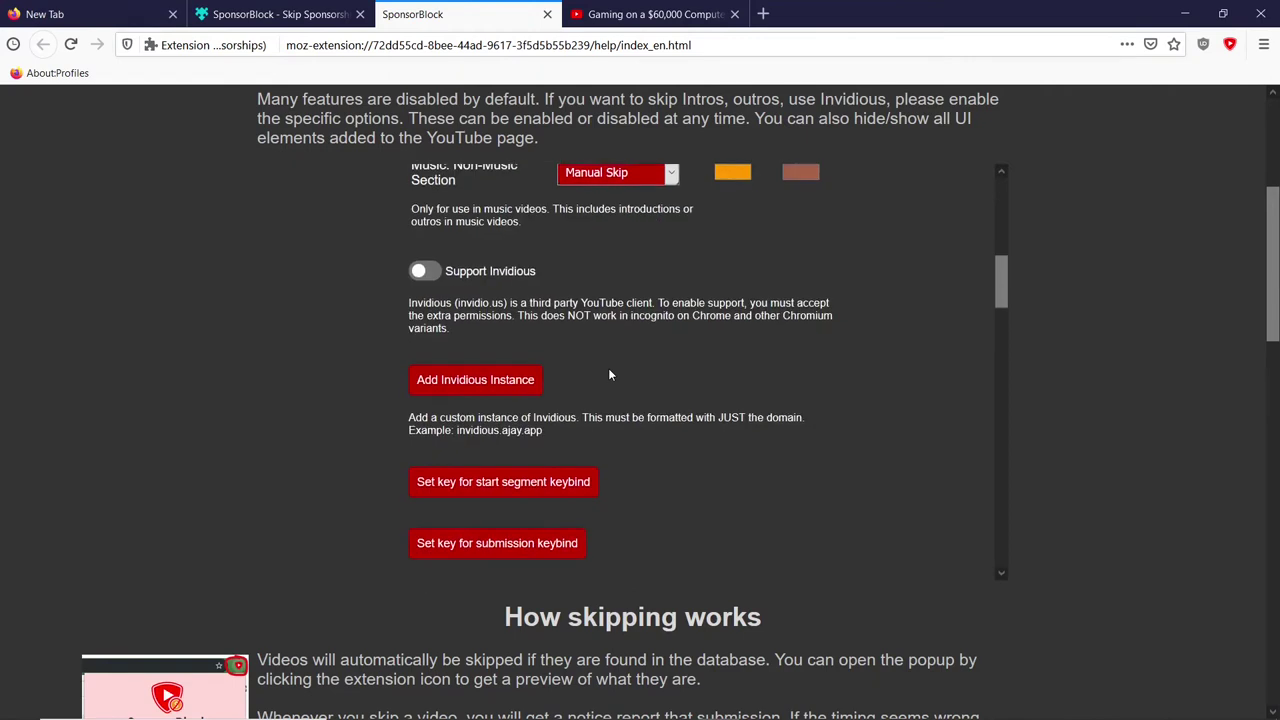
pyautogui.scroll(-3, 610, 374)
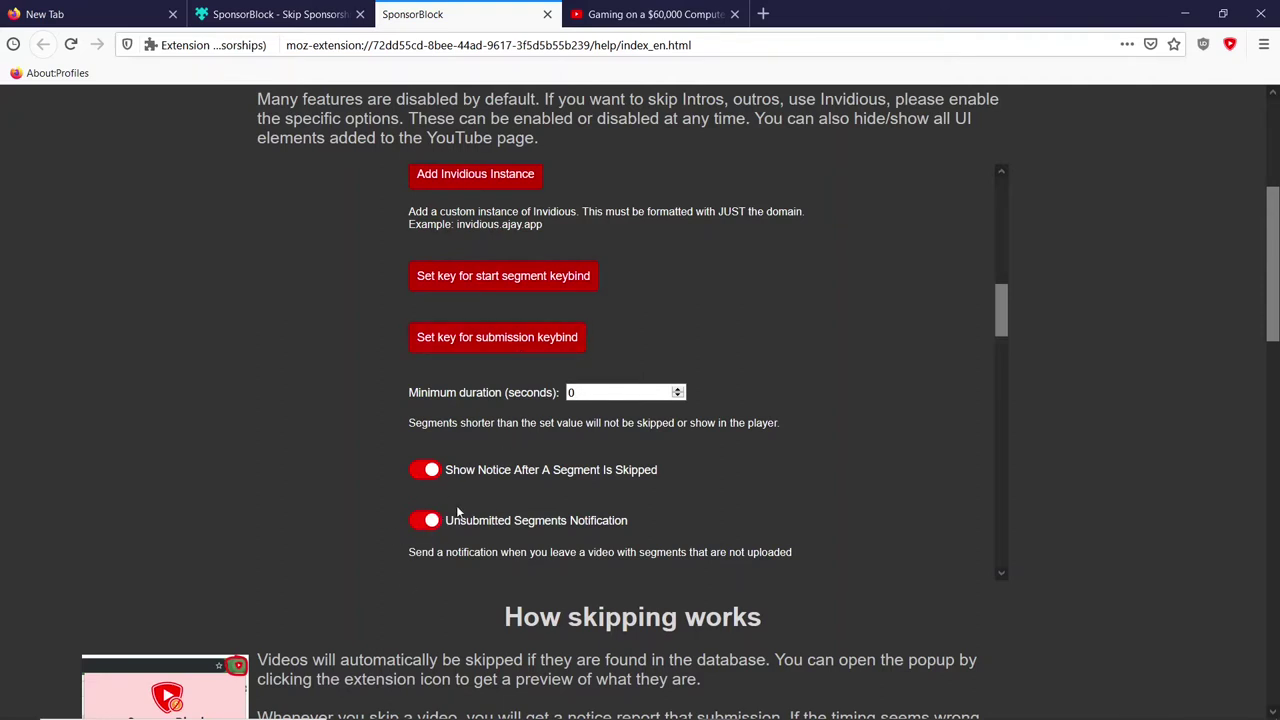
pyautogui.scroll(3, 458, 512)
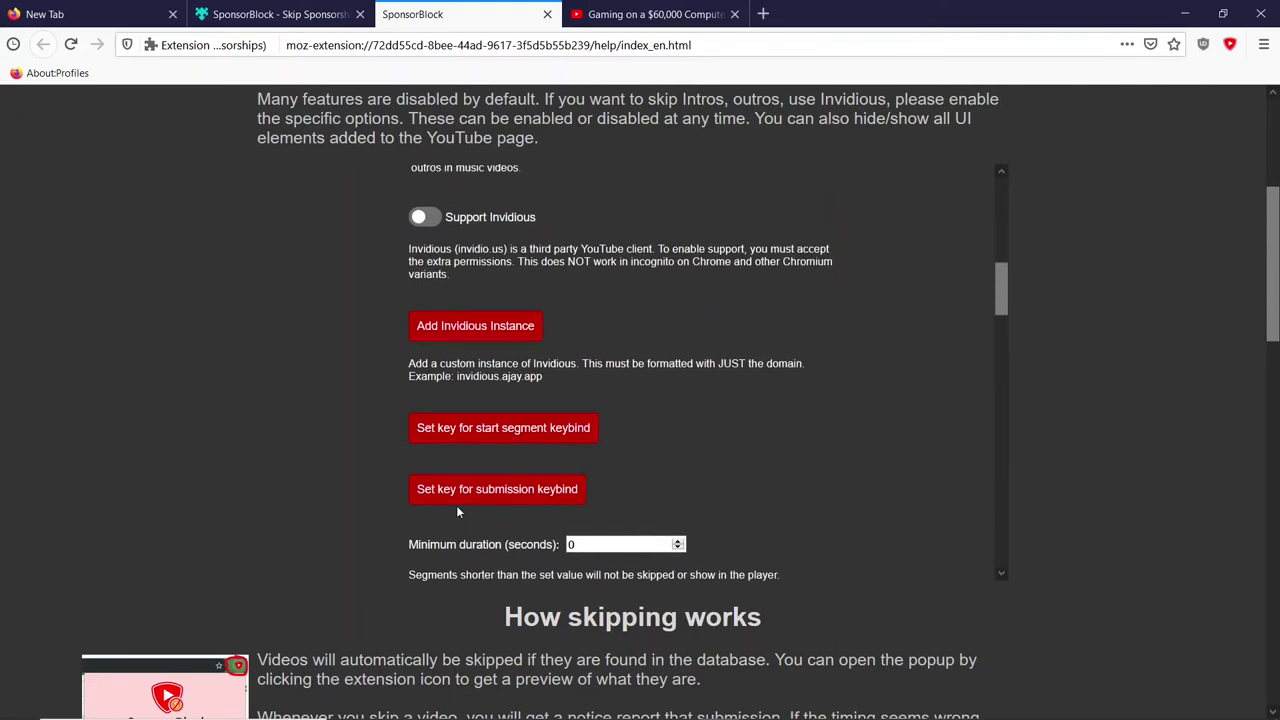
pyautogui.scroll(-2, 590, 329)
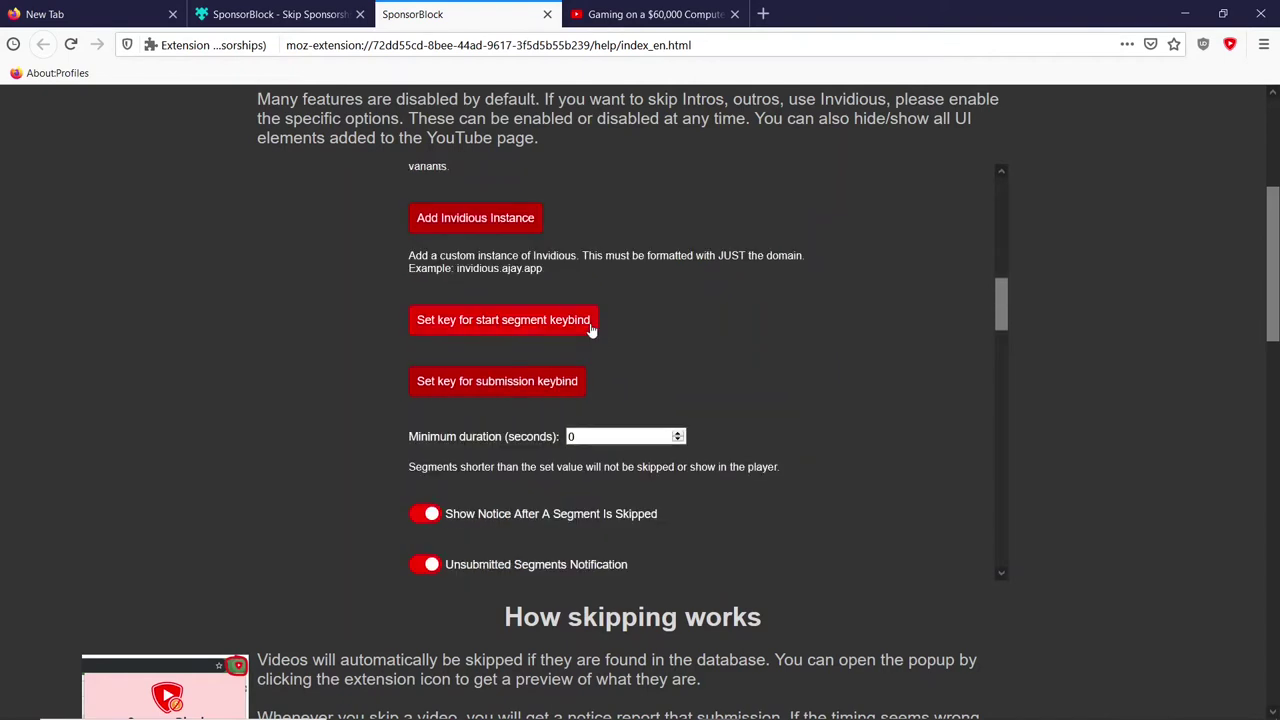
pyautogui.click(591, 425)
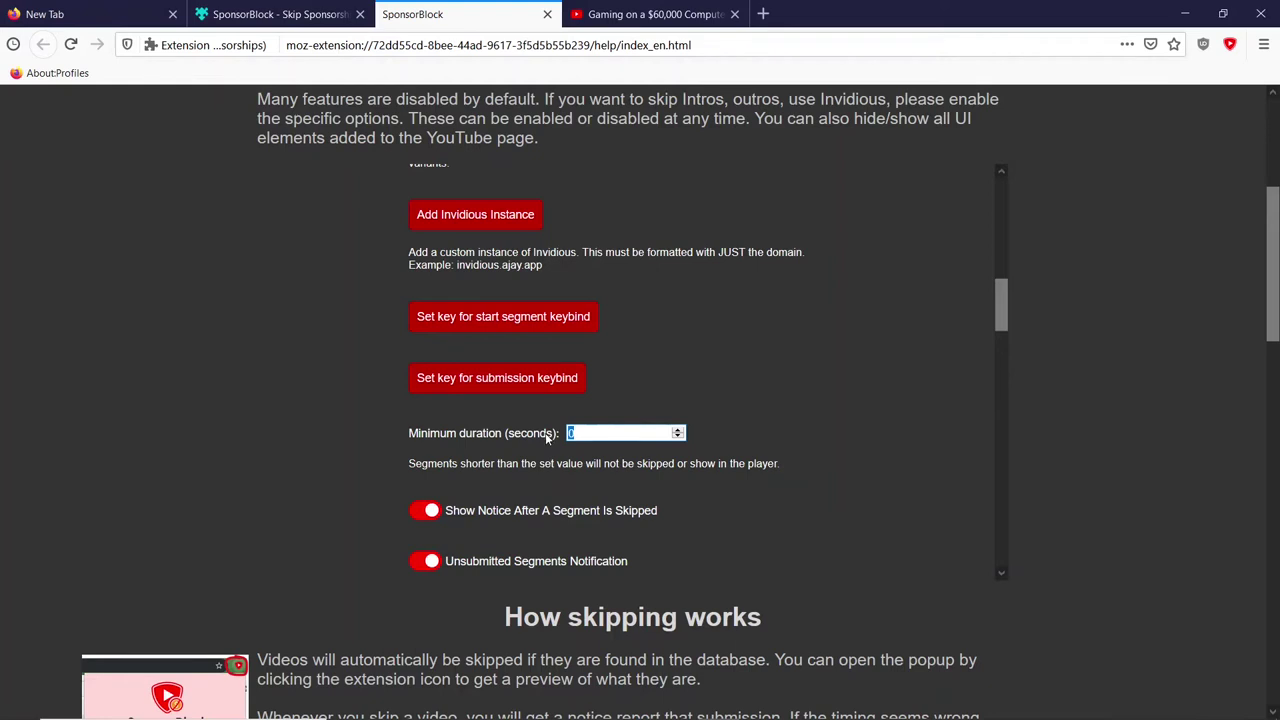
pyautogui.write('1')
pyautogui.moveTo(995, 318); pyautogui.dragTo(994, 378)
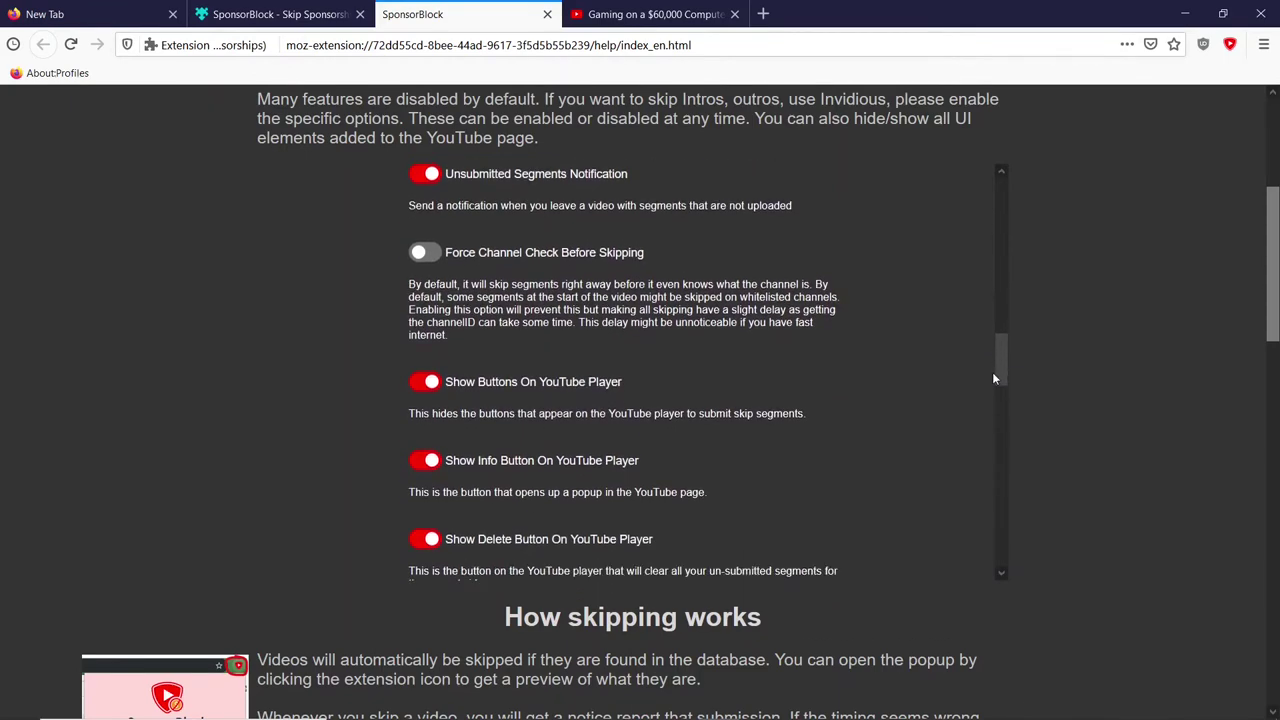
pyautogui.scroll(-4, 702, 333)
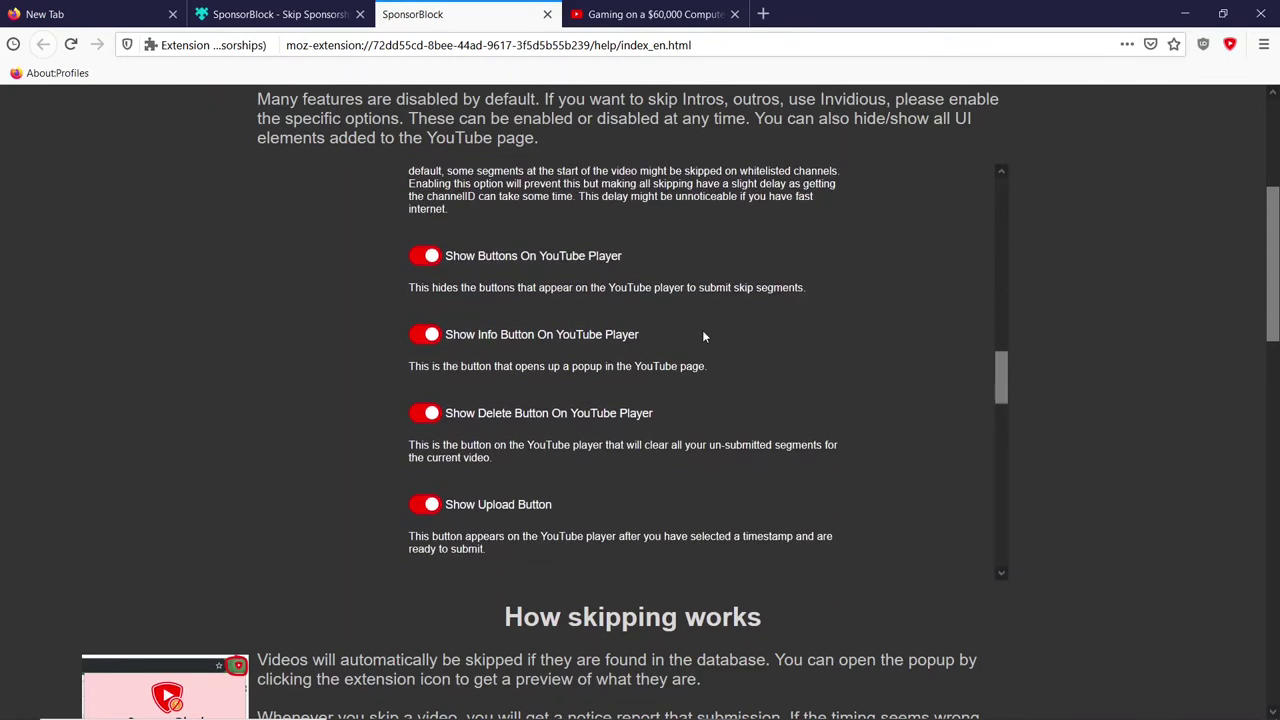
pyautogui.scroll(-3, 703, 337)
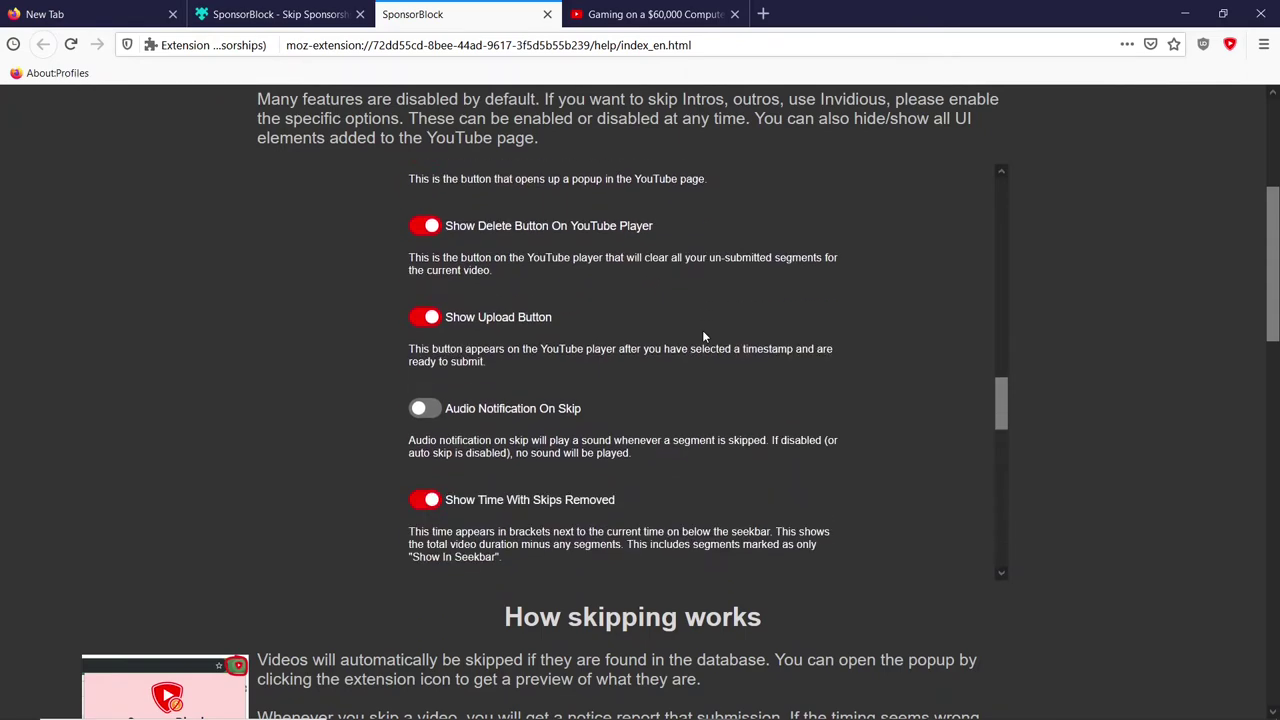
pyautogui.scroll(-5, 463, 381)
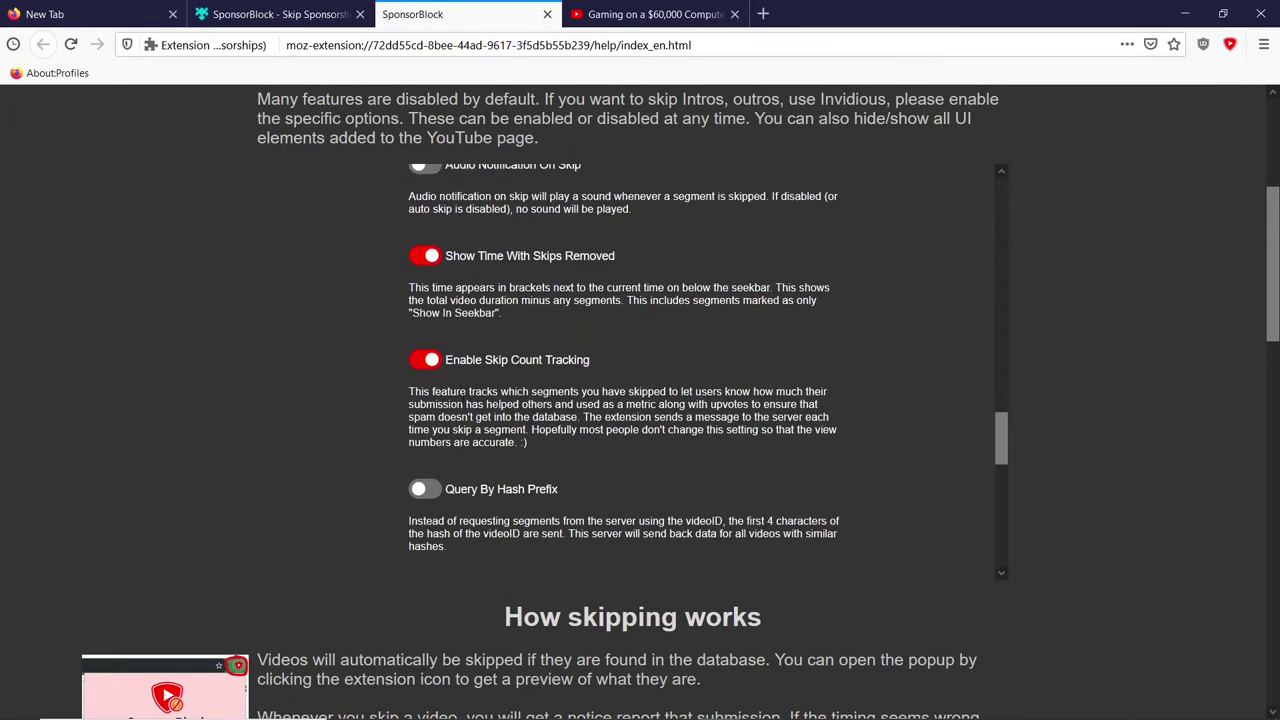
pyautogui.scroll(-7, 703, 370)
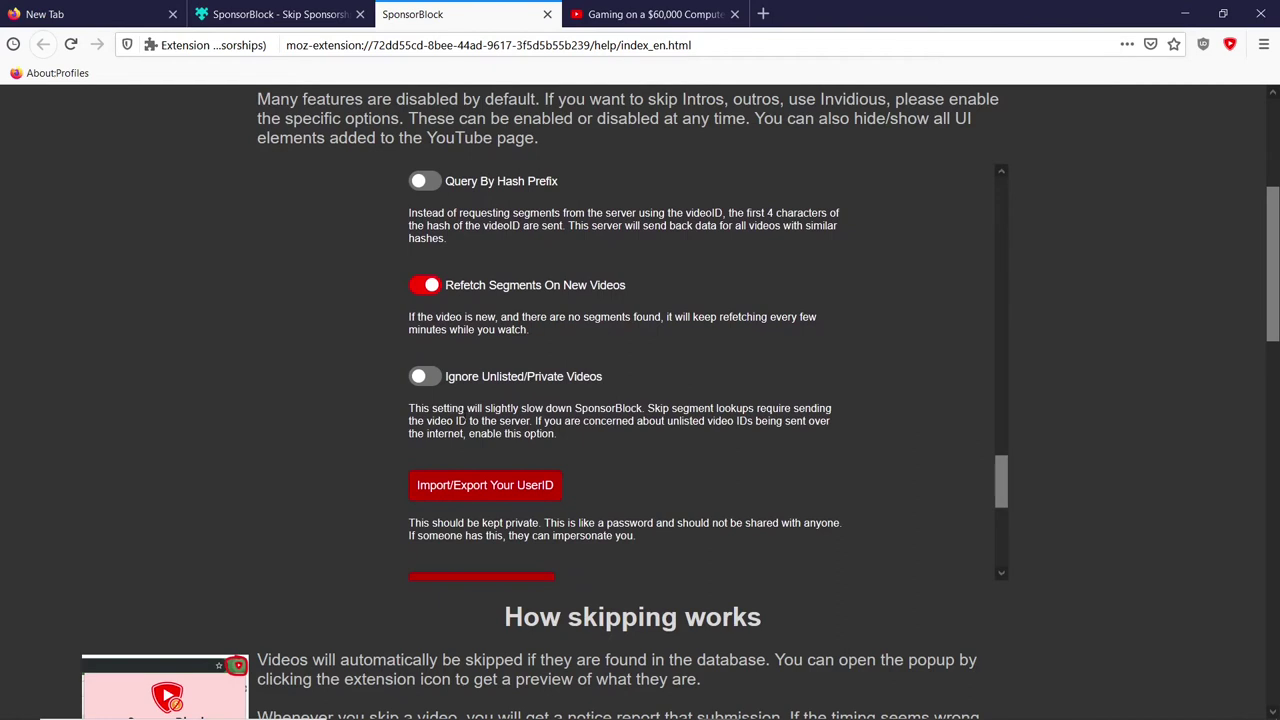
pyautogui.scroll(-8, 463, 414)
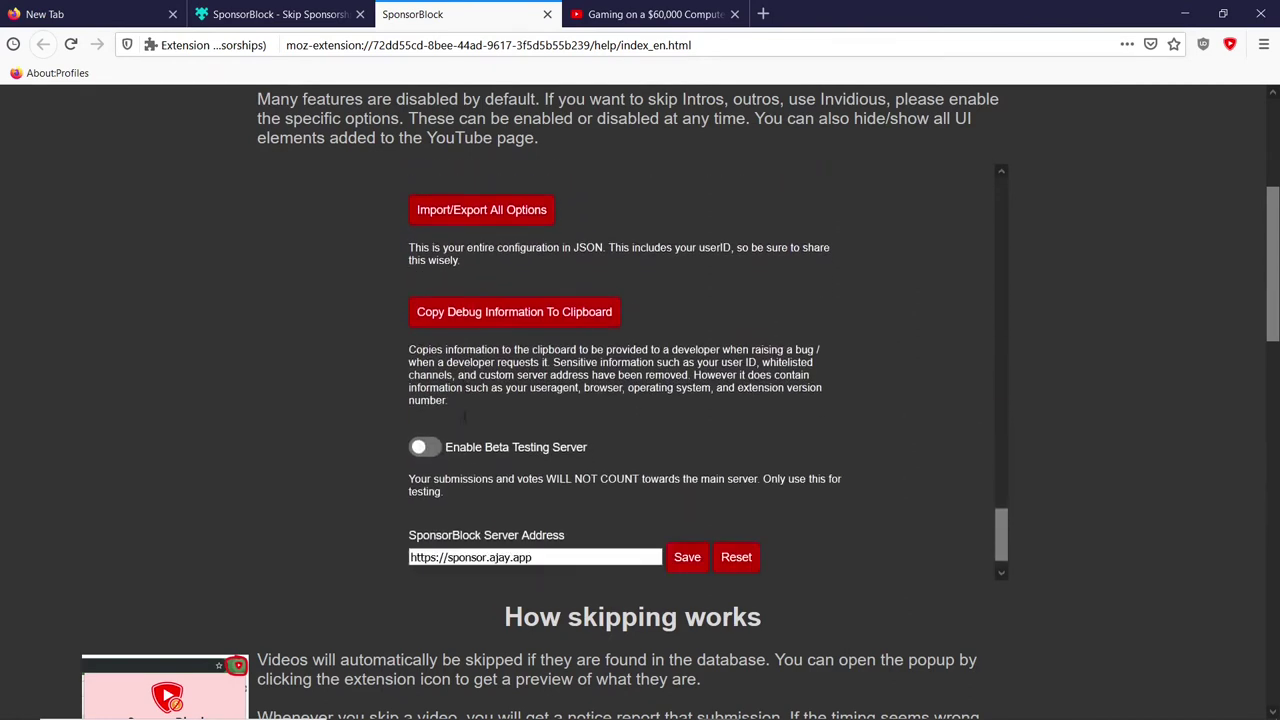
pyautogui.scroll(-1, 463, 416)
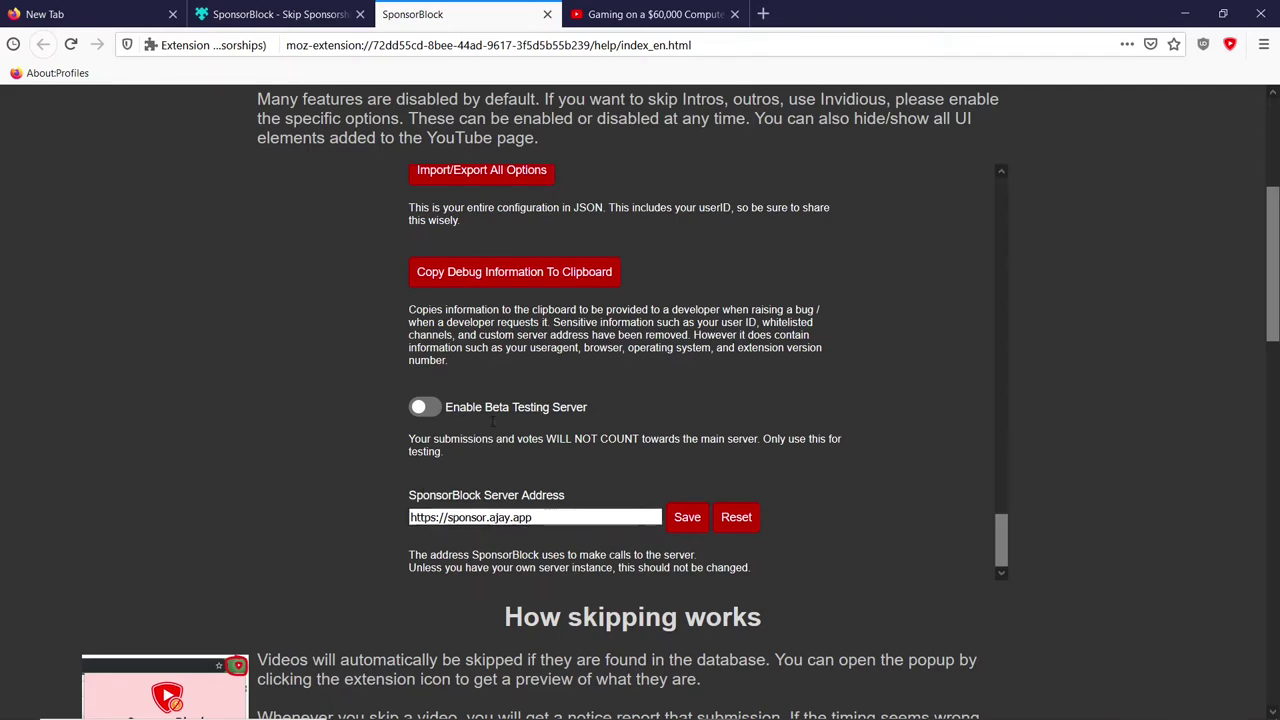
pyautogui.scroll(-10, 361, 497)
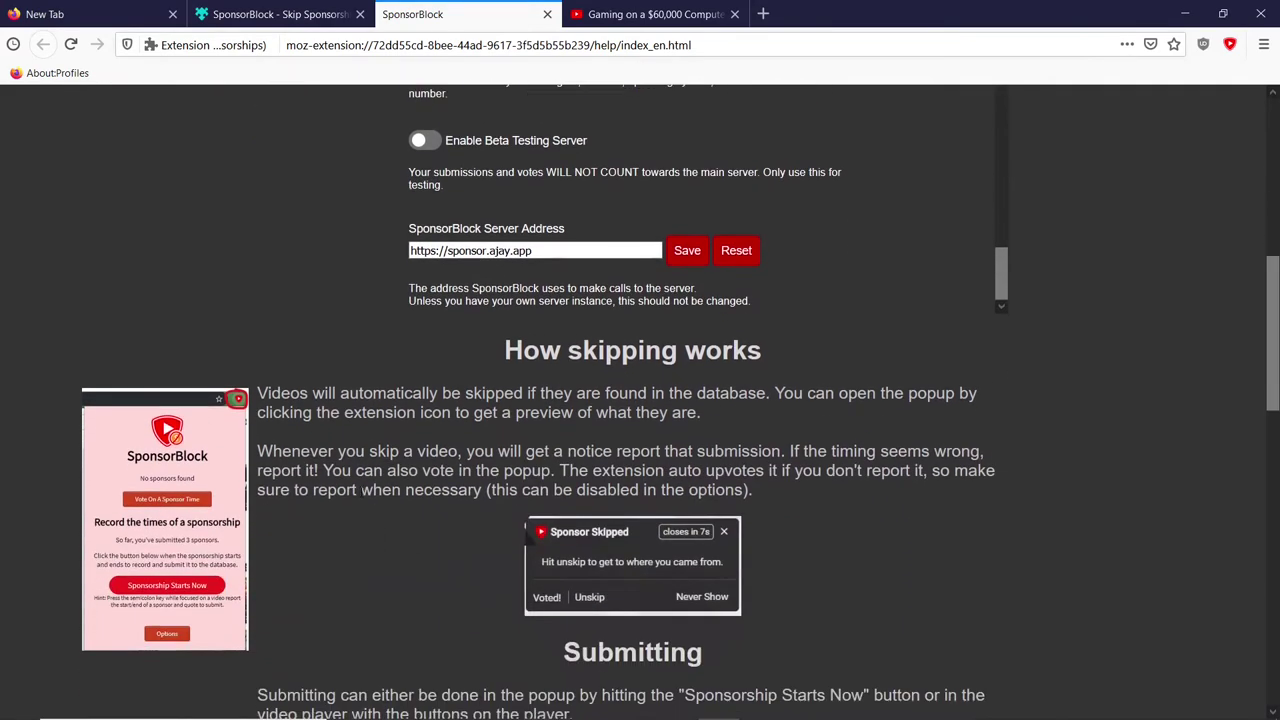
pyautogui.scroll(3, 361, 497)
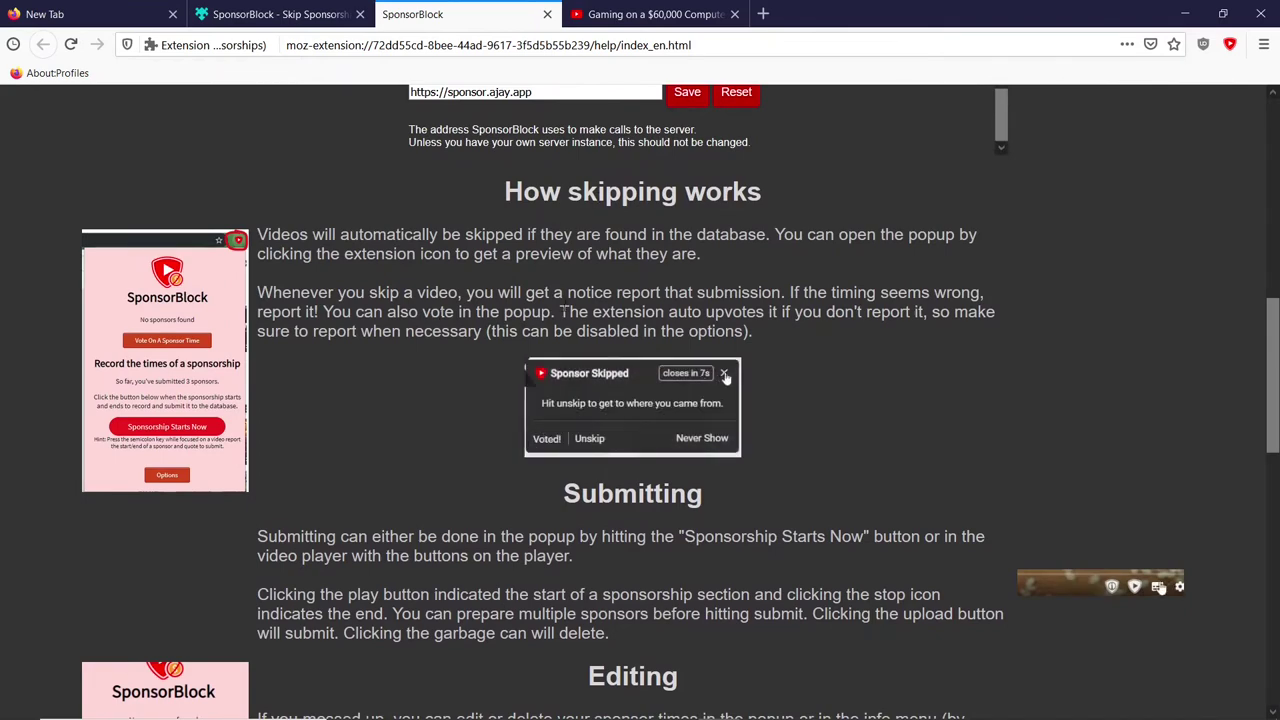
pyautogui.scroll(-8, 376, 428)
pyautogui.scroll(-5, 376, 428)
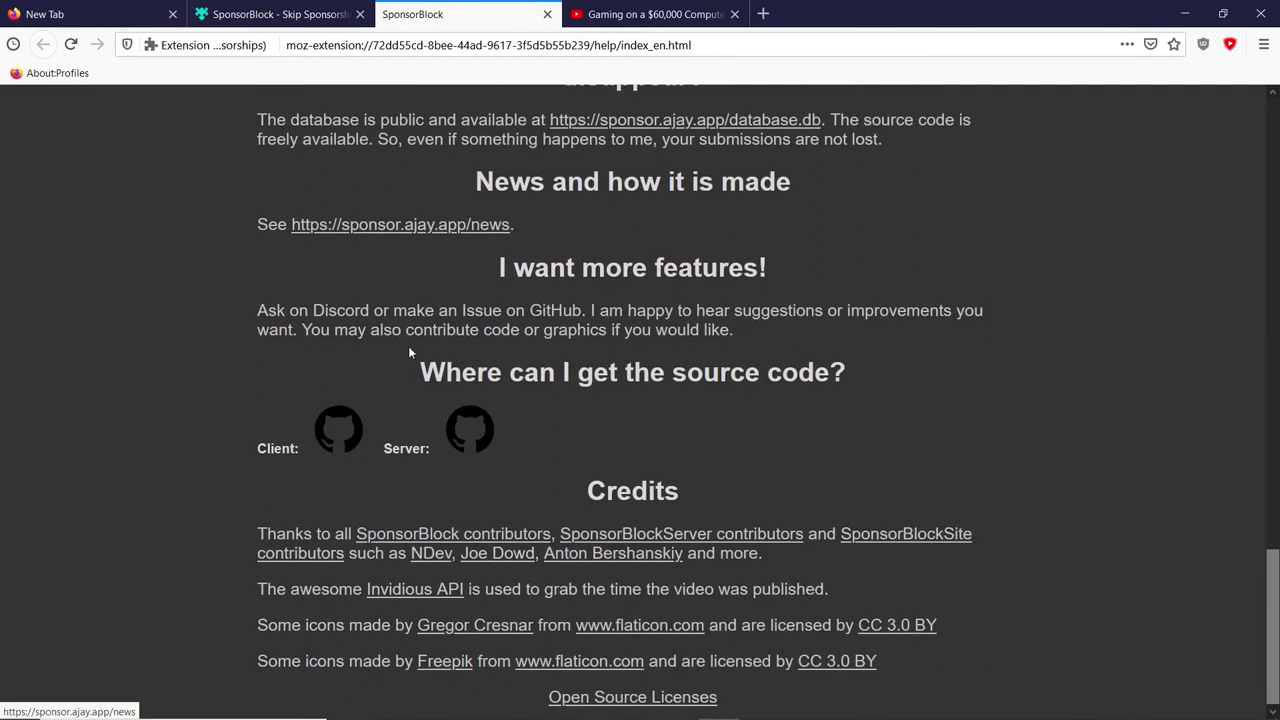
# Back on the video, mark a SponsorBlock segment from 6:01 to 6:19, then jump to 6:32.
pyautogui.click(683, 19)
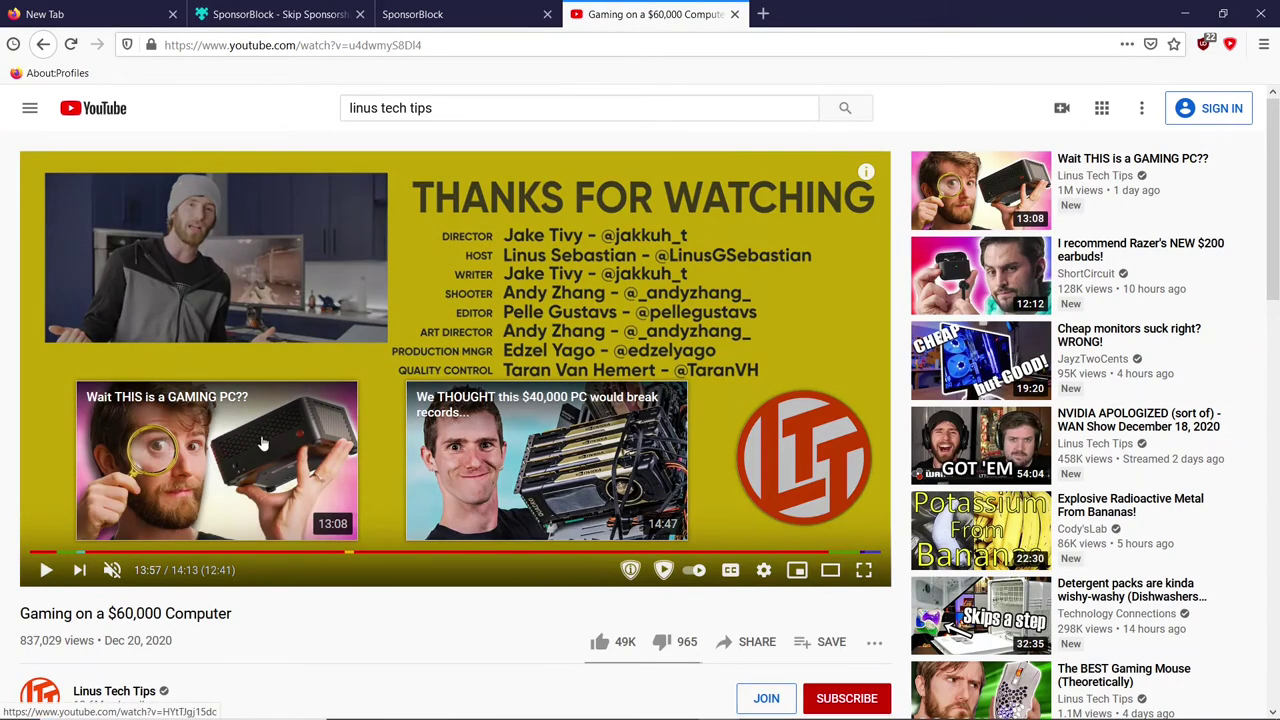
pyautogui.click(390, 551)
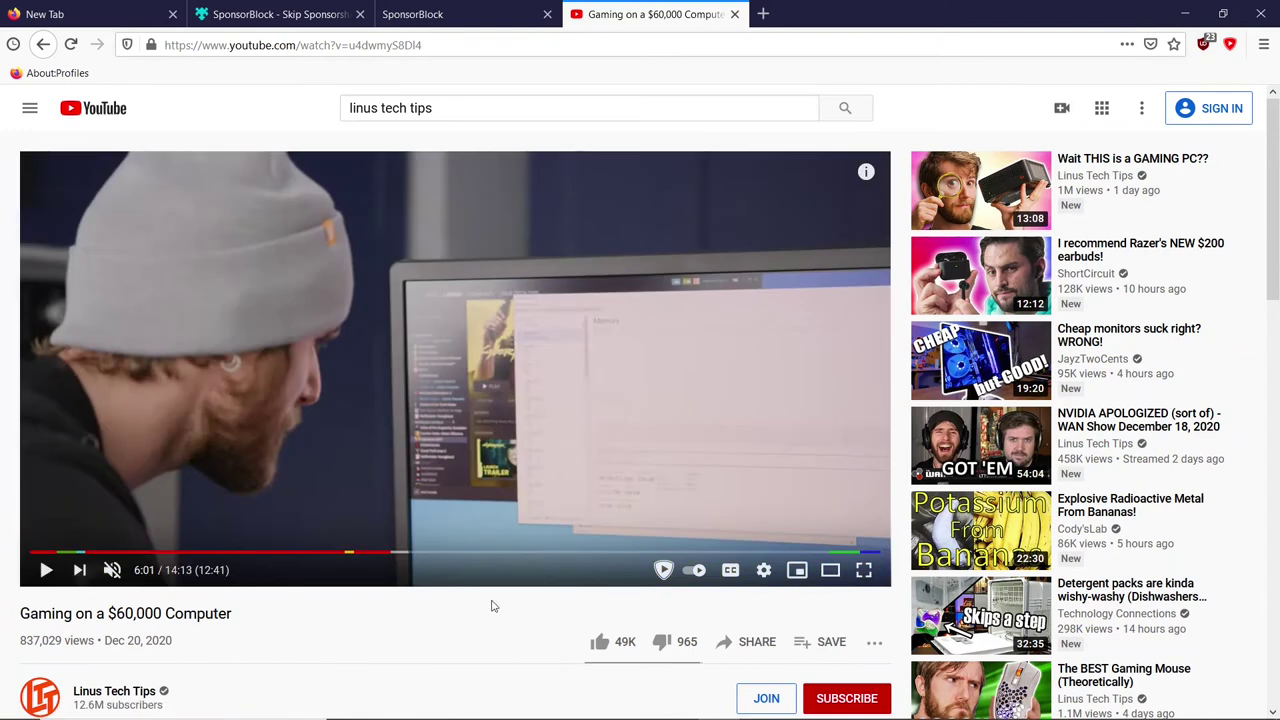
pyautogui.click(663, 572)
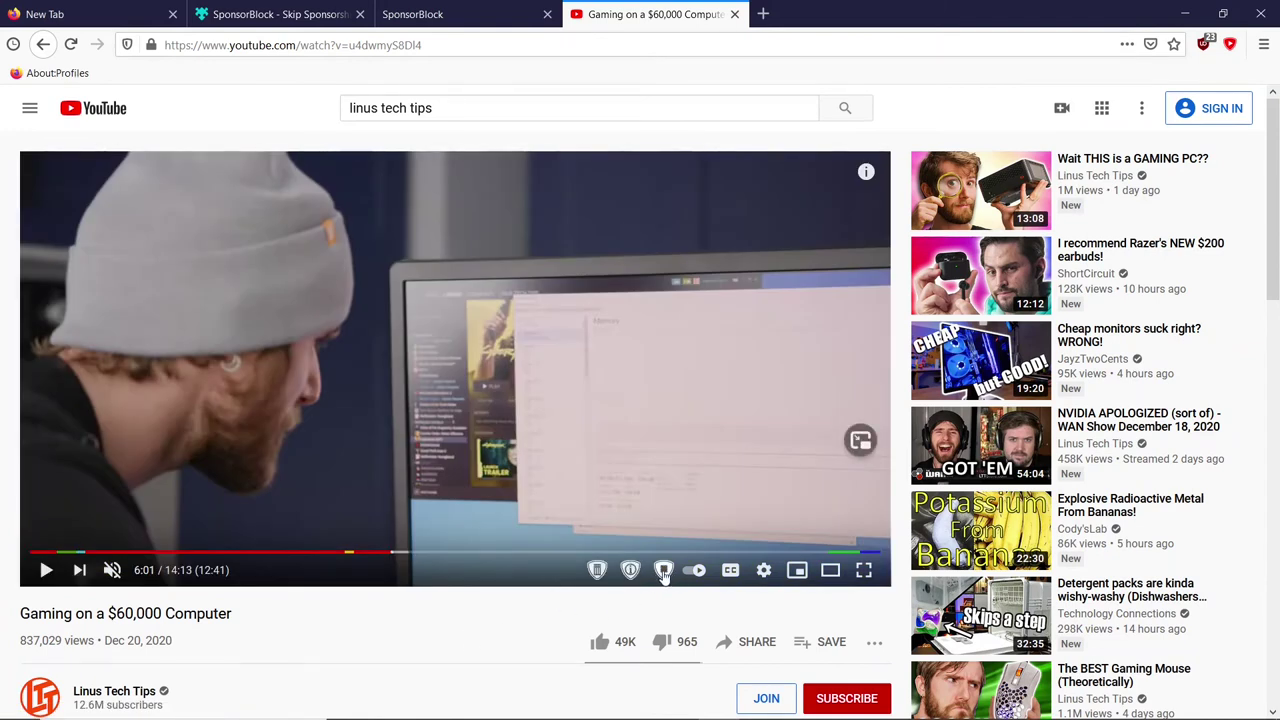
pyautogui.click(411, 554)
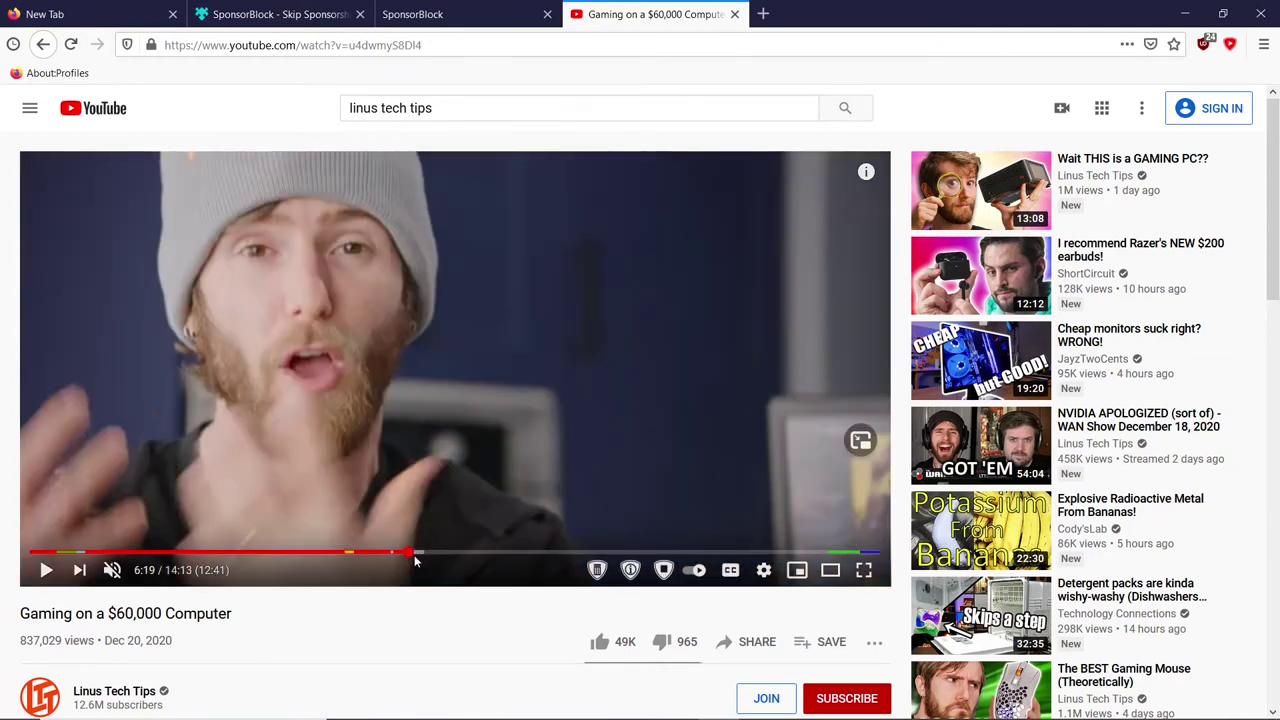
pyautogui.click(479, 416)
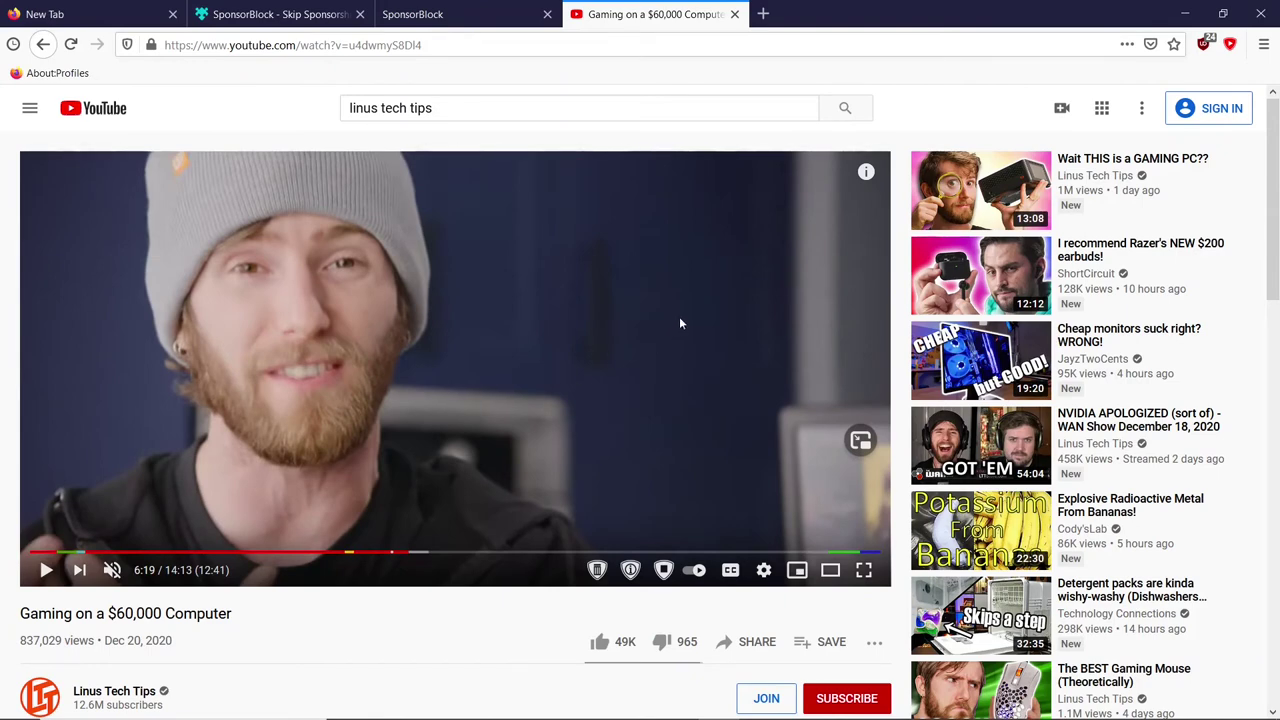
pyautogui.click(665, 577)
pyautogui.click(406, 555)
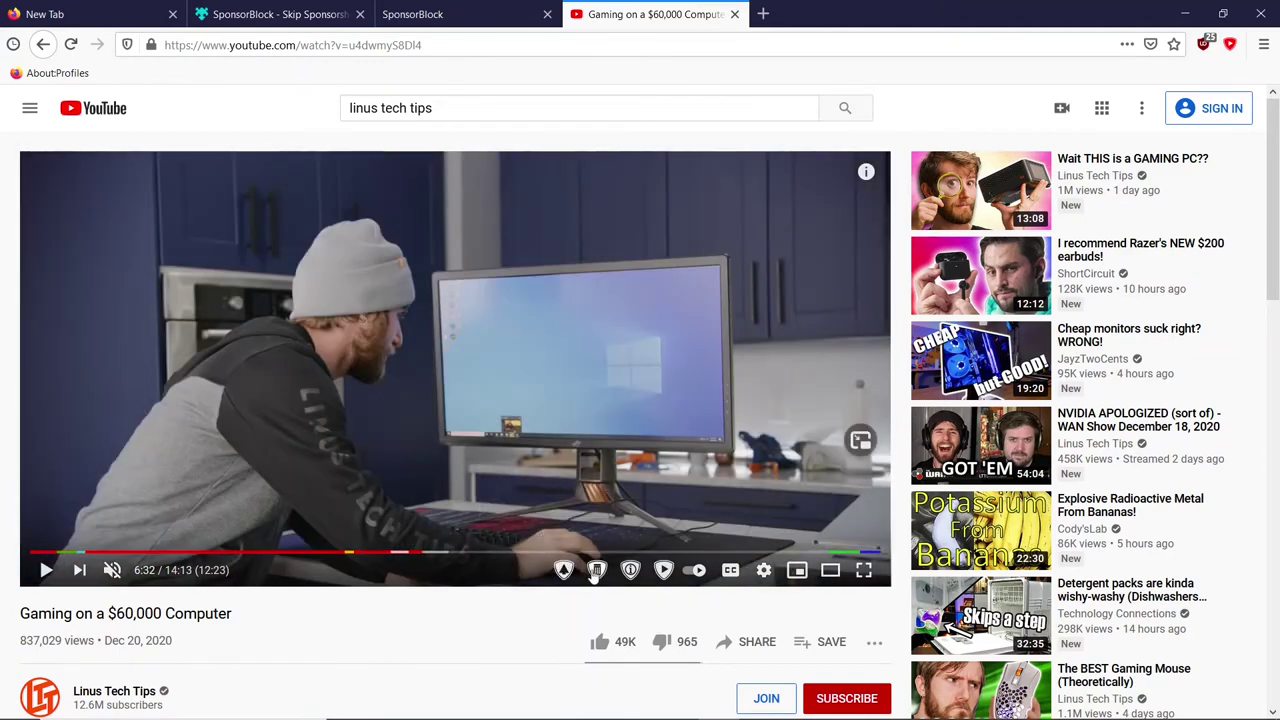
# Label the marked segment as Sponsor, preview it, and close the submission form.
pyautogui.click(564, 571)
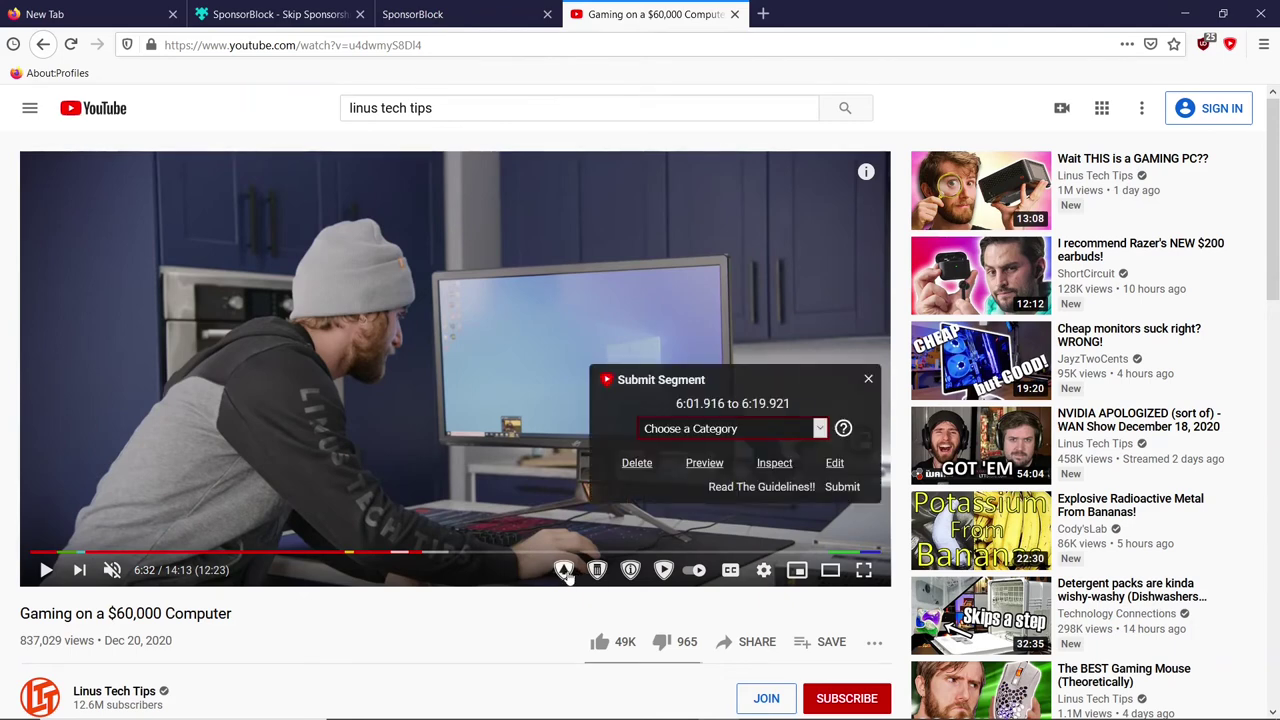
pyautogui.click(746, 430)
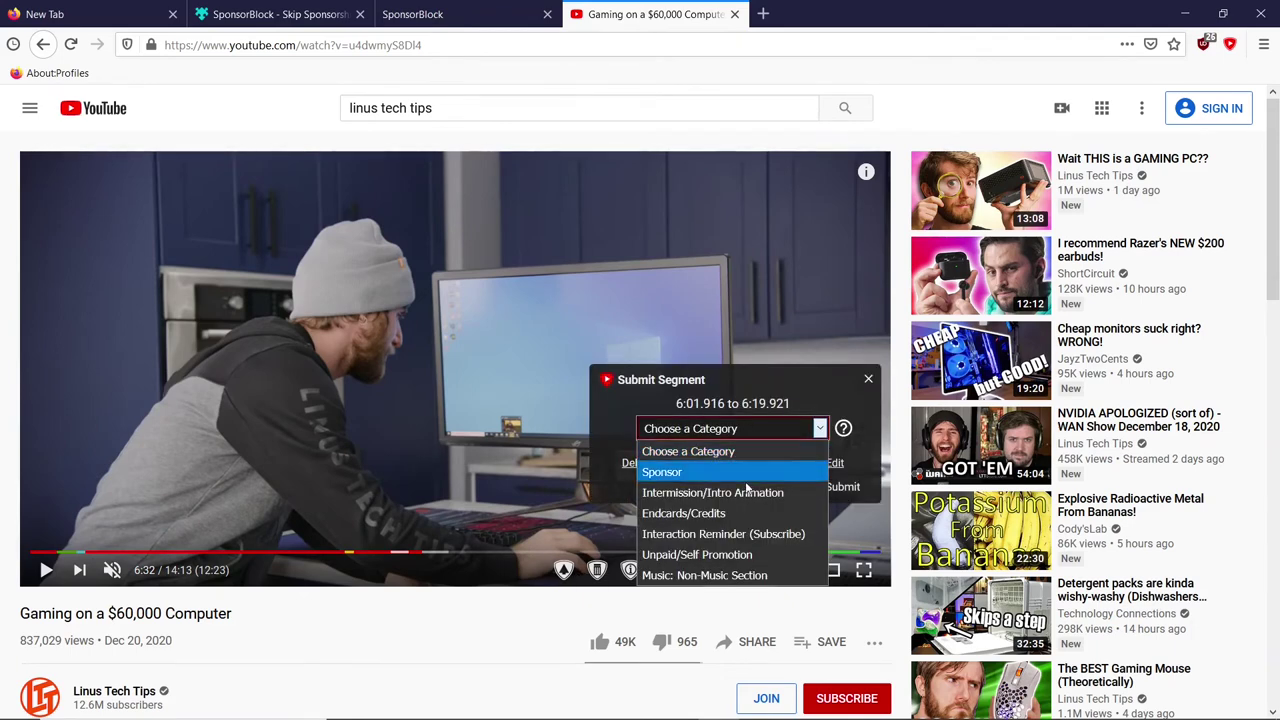
pyautogui.click(705, 472)
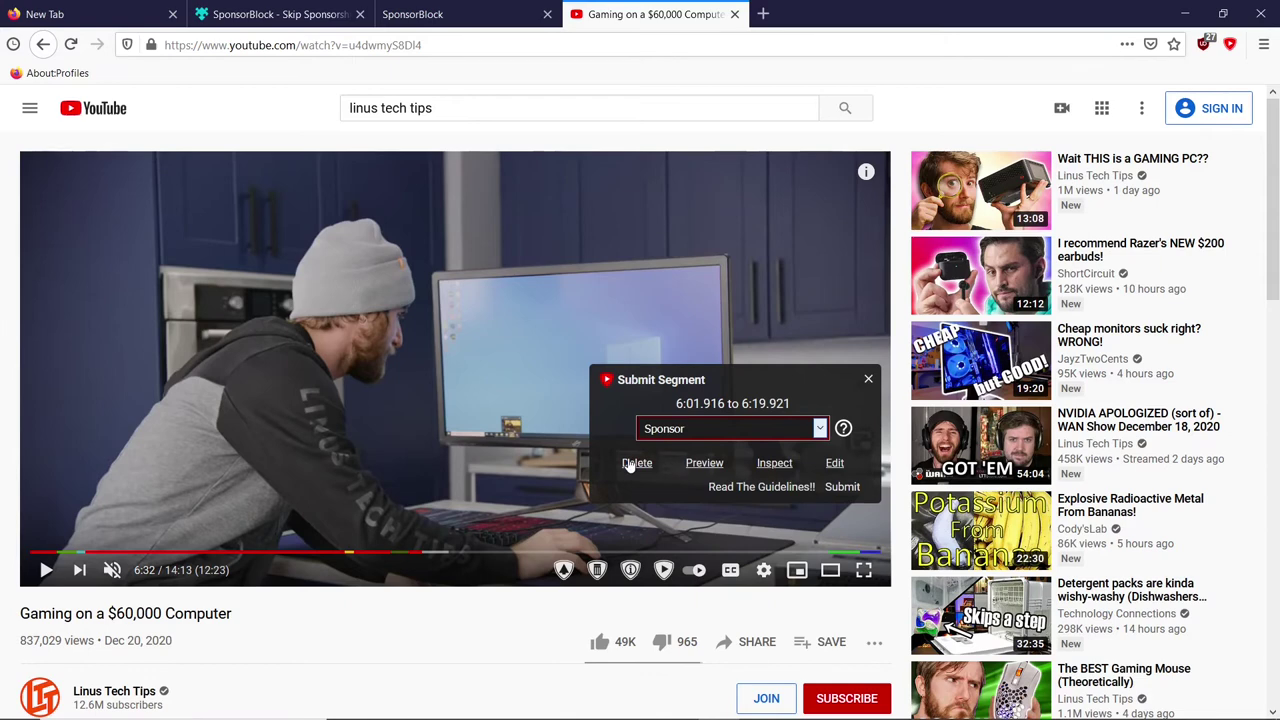
pyautogui.click(700, 470)
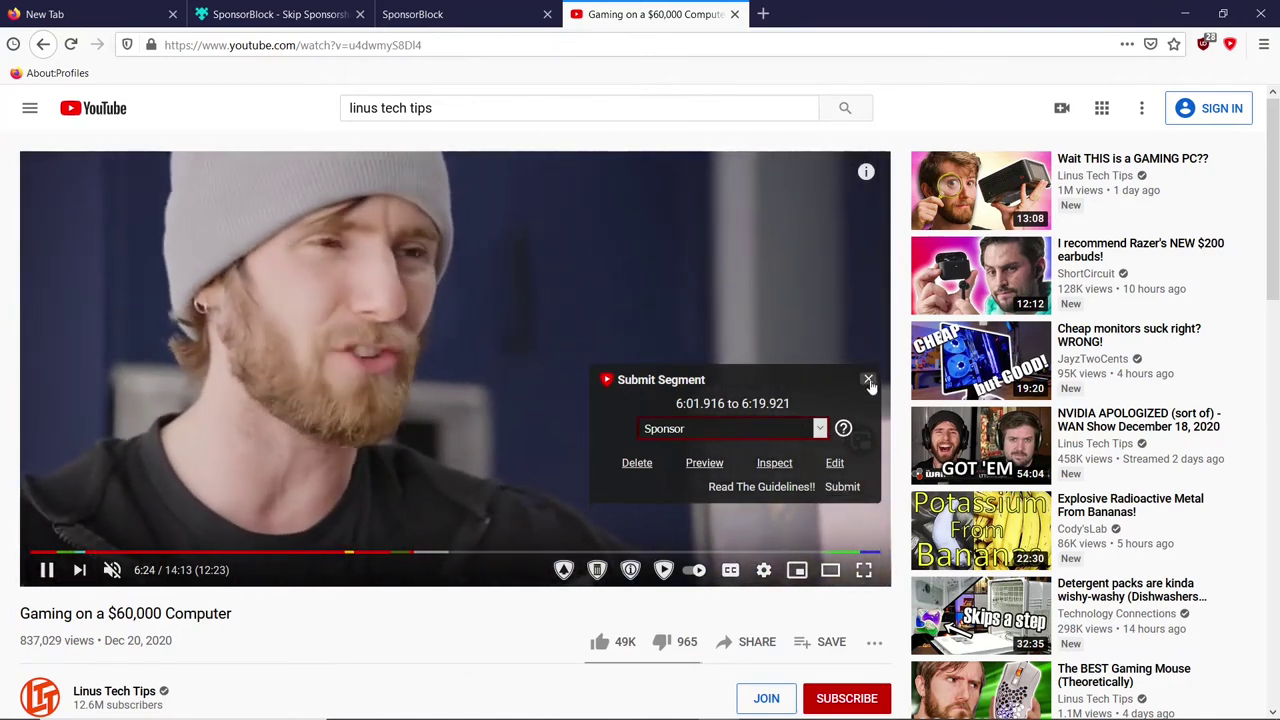
pyautogui.click(867, 382)
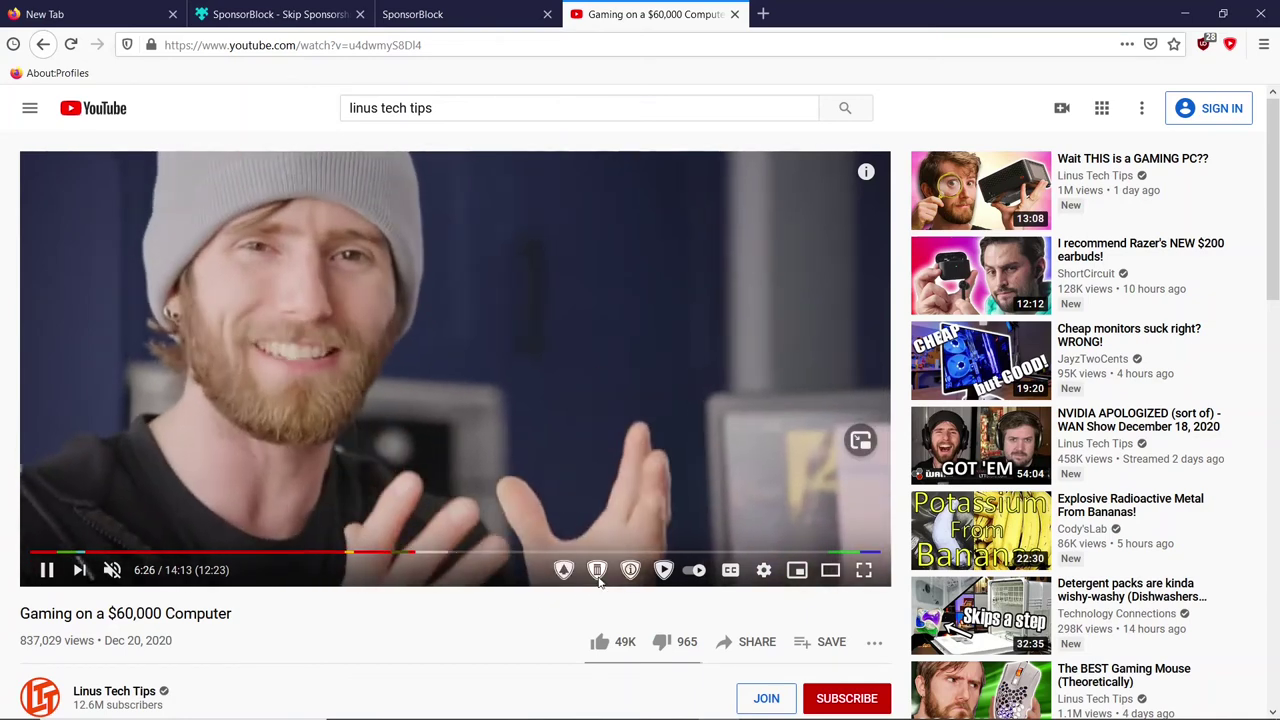
# Clear the marked segment, pause at 6:29, and start replacing the search text with 'm'.
pyautogui.click(597, 569)
pyautogui.click(820, 356)
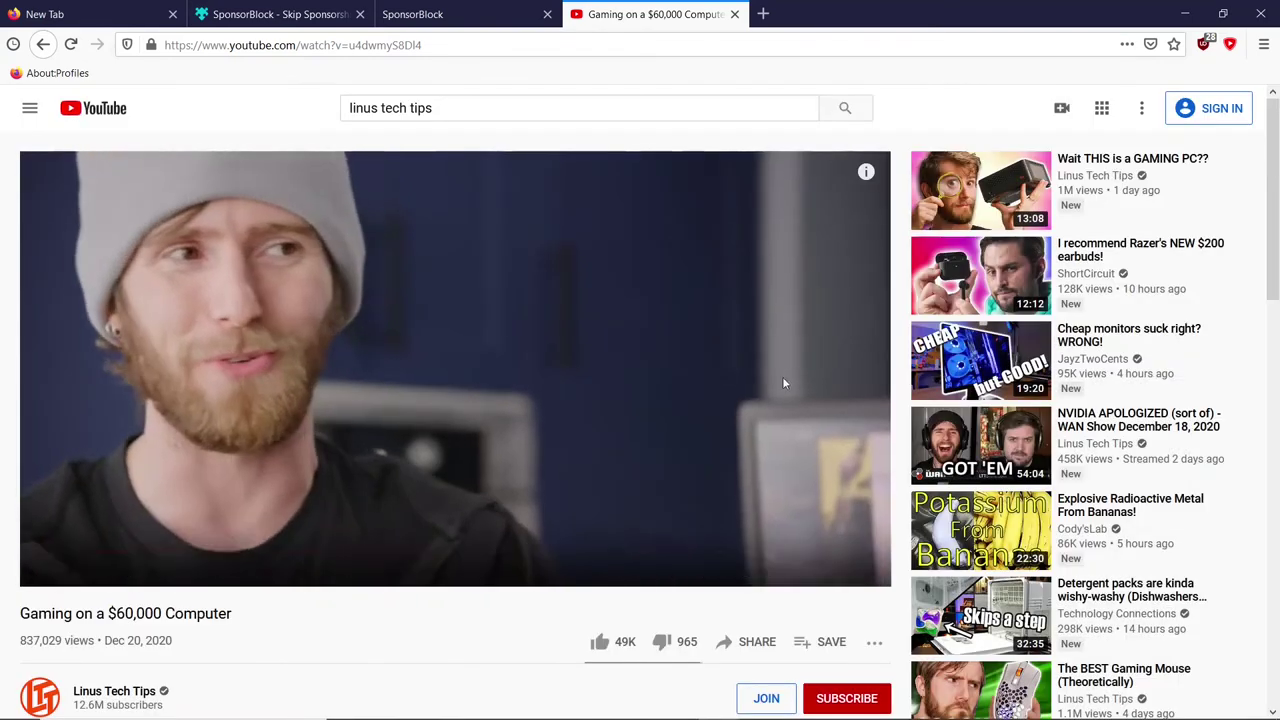
pyautogui.click(614, 419)
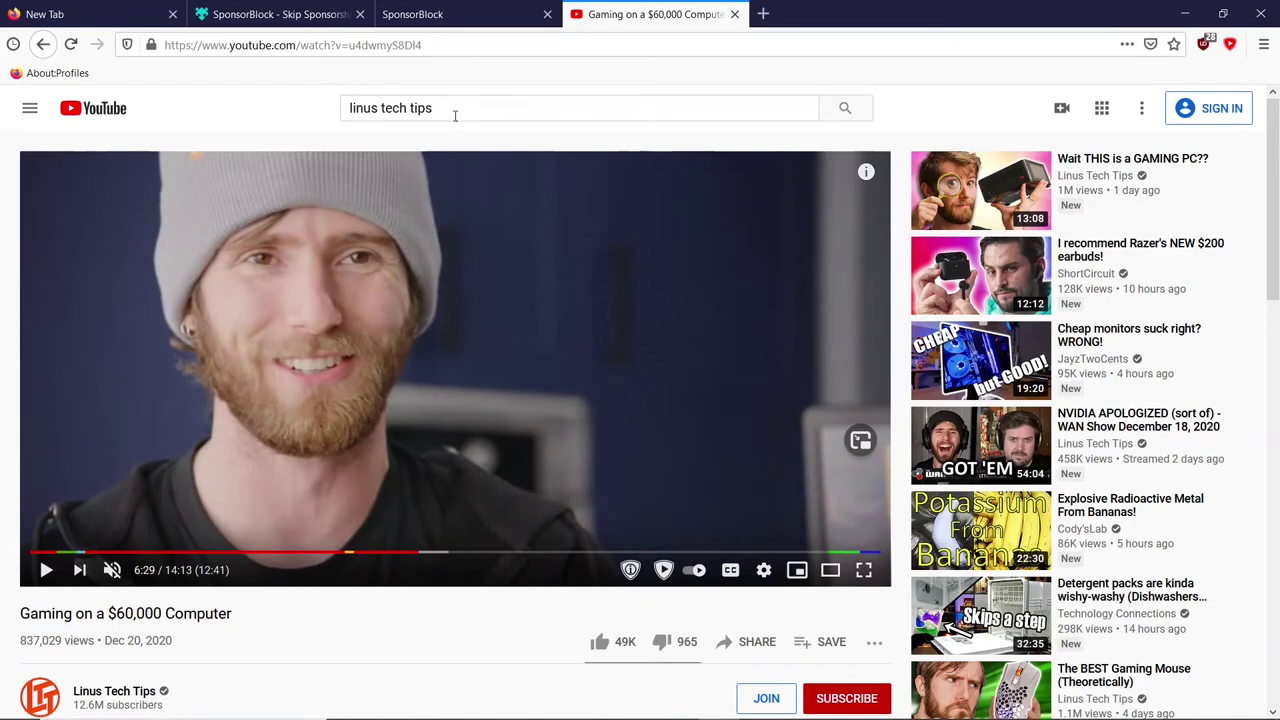
pyautogui.moveTo(457, 114); pyautogui.dragTo(281, 118)
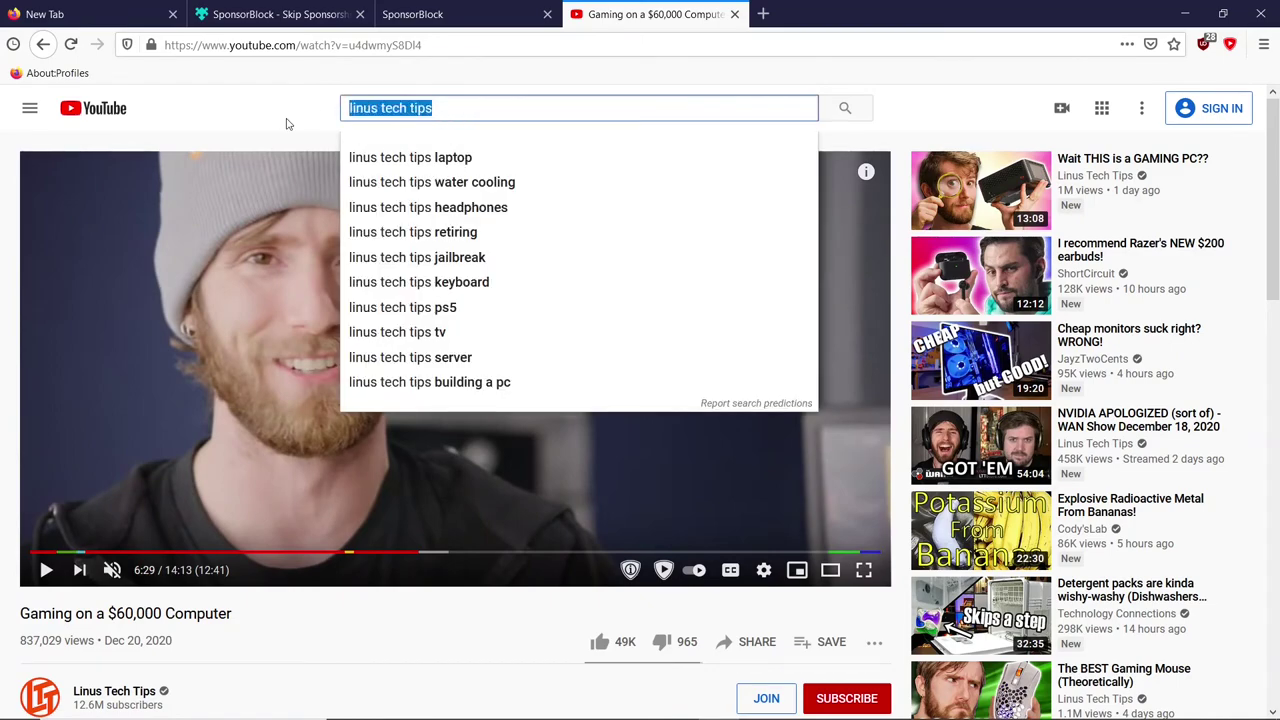
pyautogui.write('m')
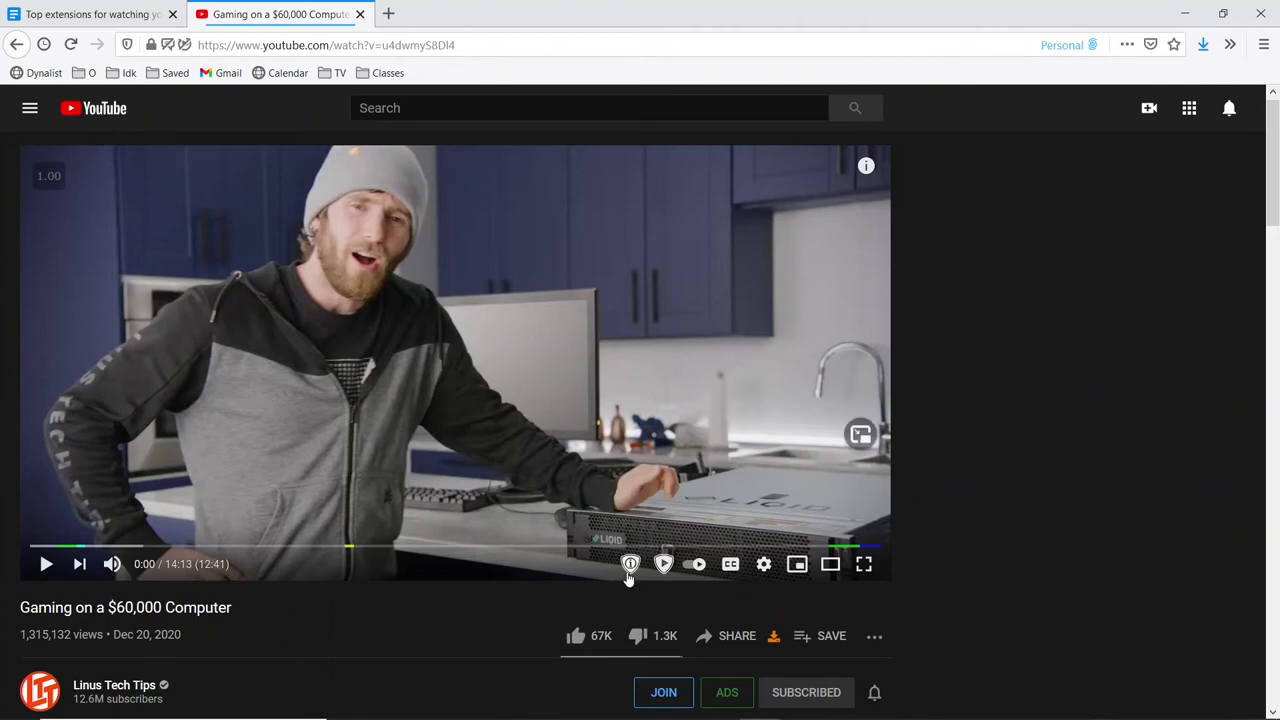
# Open the SponsorBlock panel for this video and mark a new segment's start and end times.
pyautogui.click(629, 566)
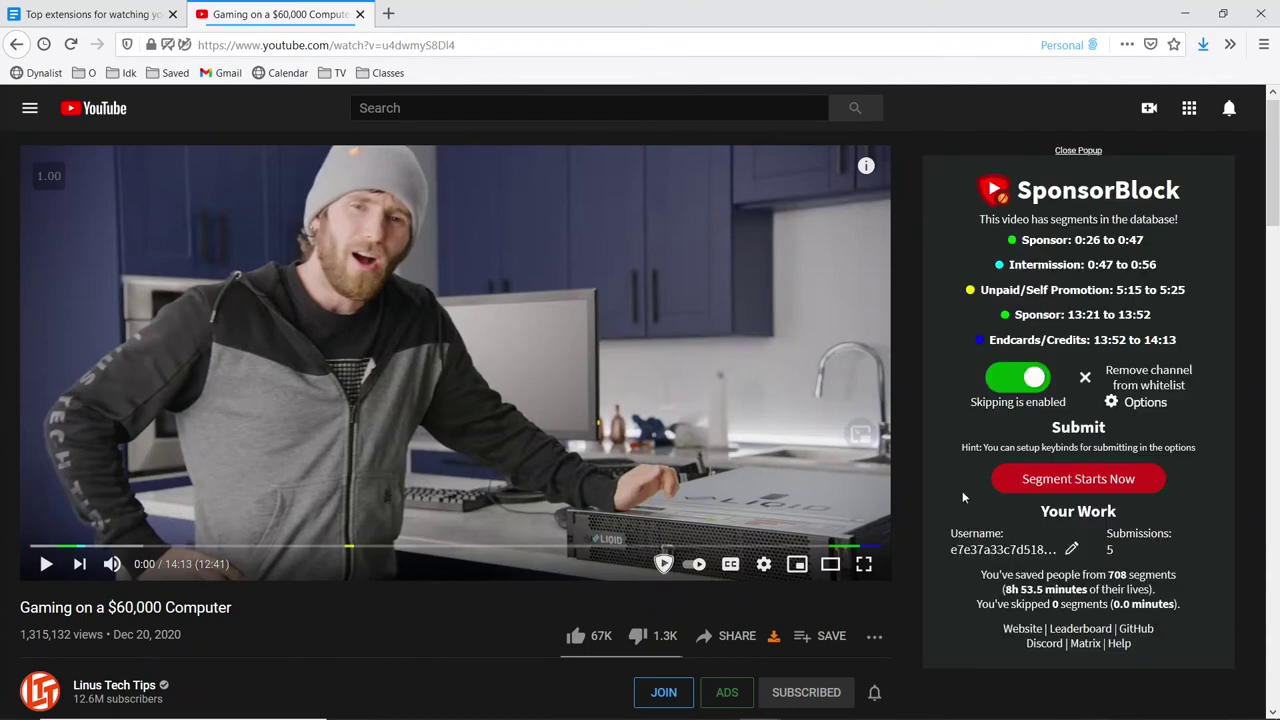
pyautogui.click(1070, 482)
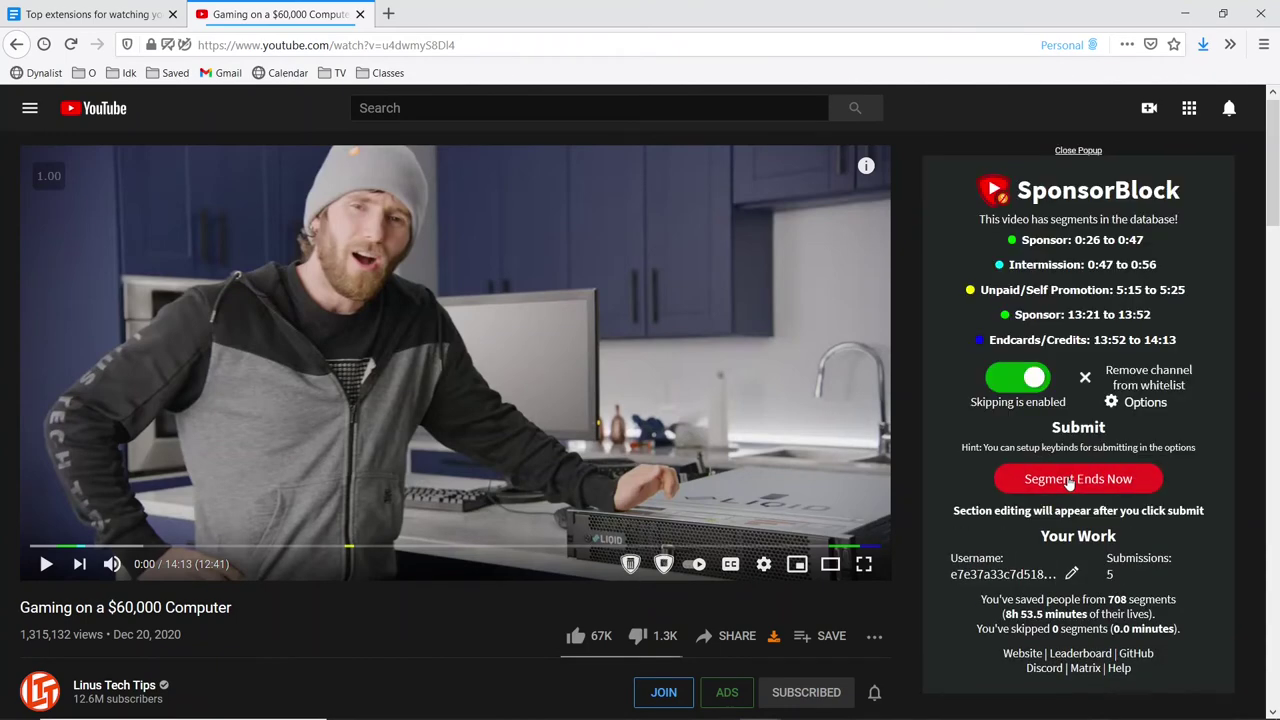
pyautogui.click(1102, 489)
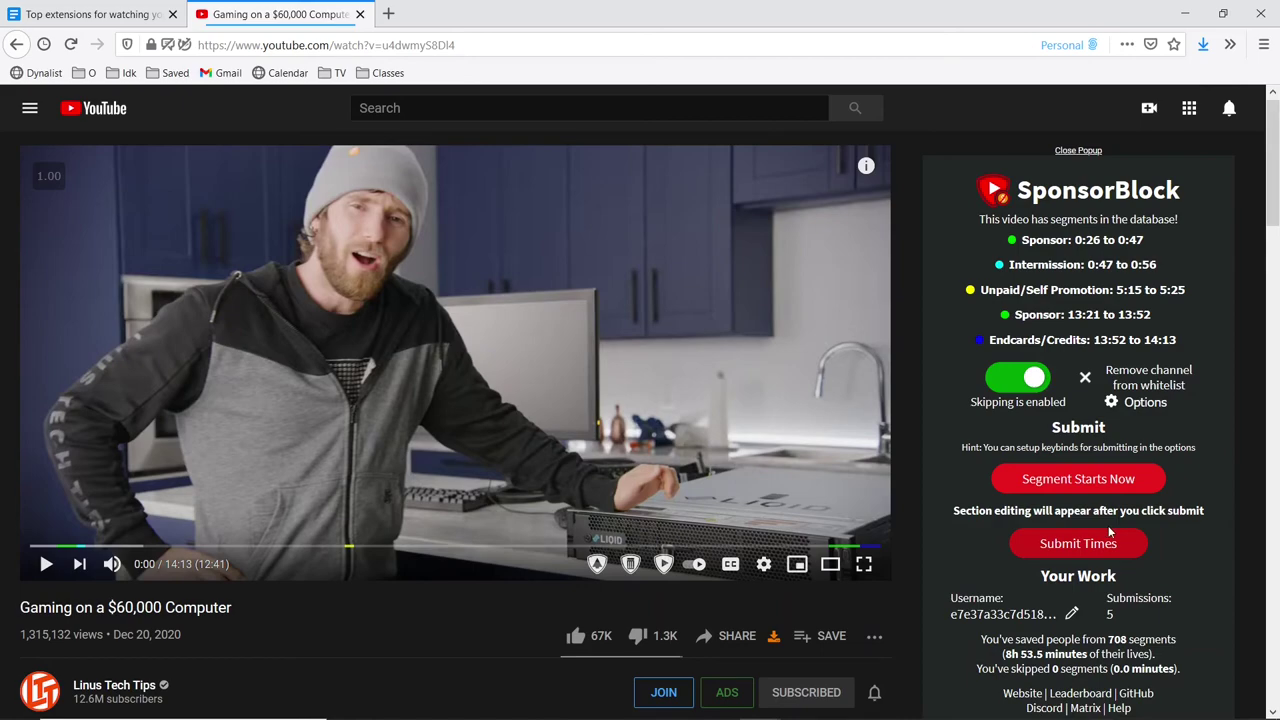
# Highlight the panel's statistics: the 5 submissions count and the skipped-segments figure.
pyautogui.scroll(-5, 1108, 525)
pyautogui.scroll(4, 1108, 525)
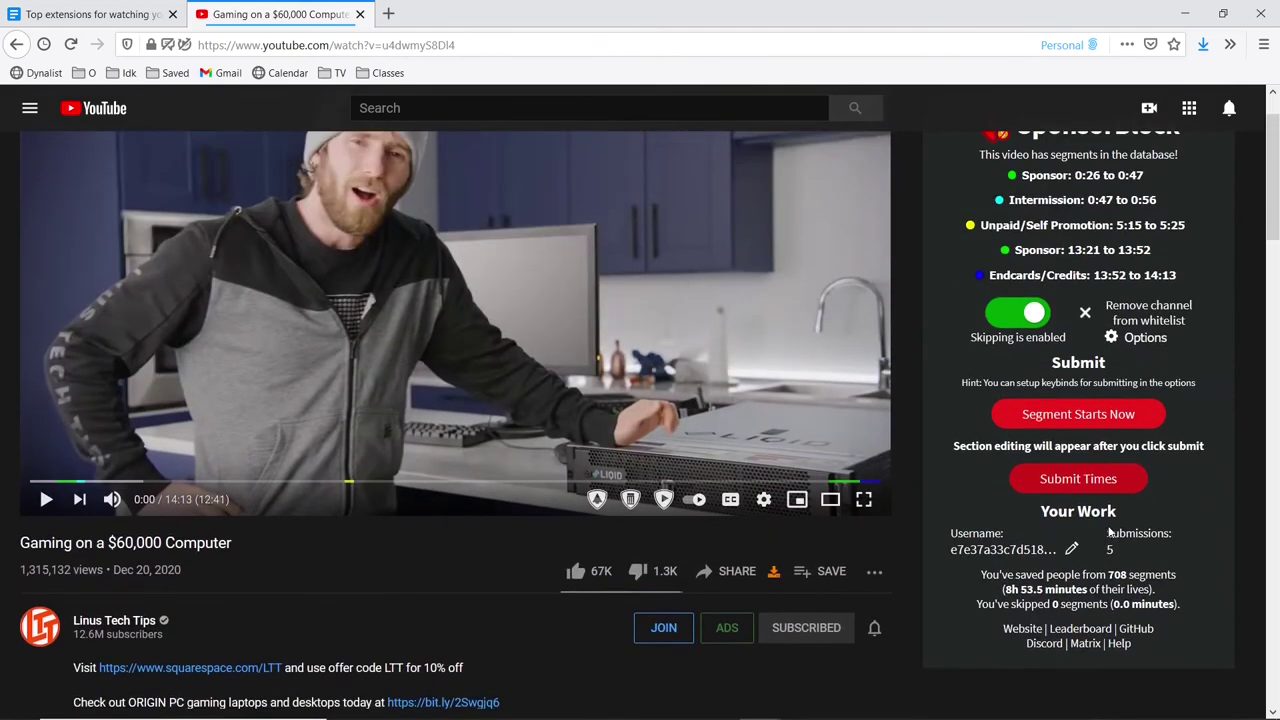
pyautogui.scroll(1, 1108, 531)
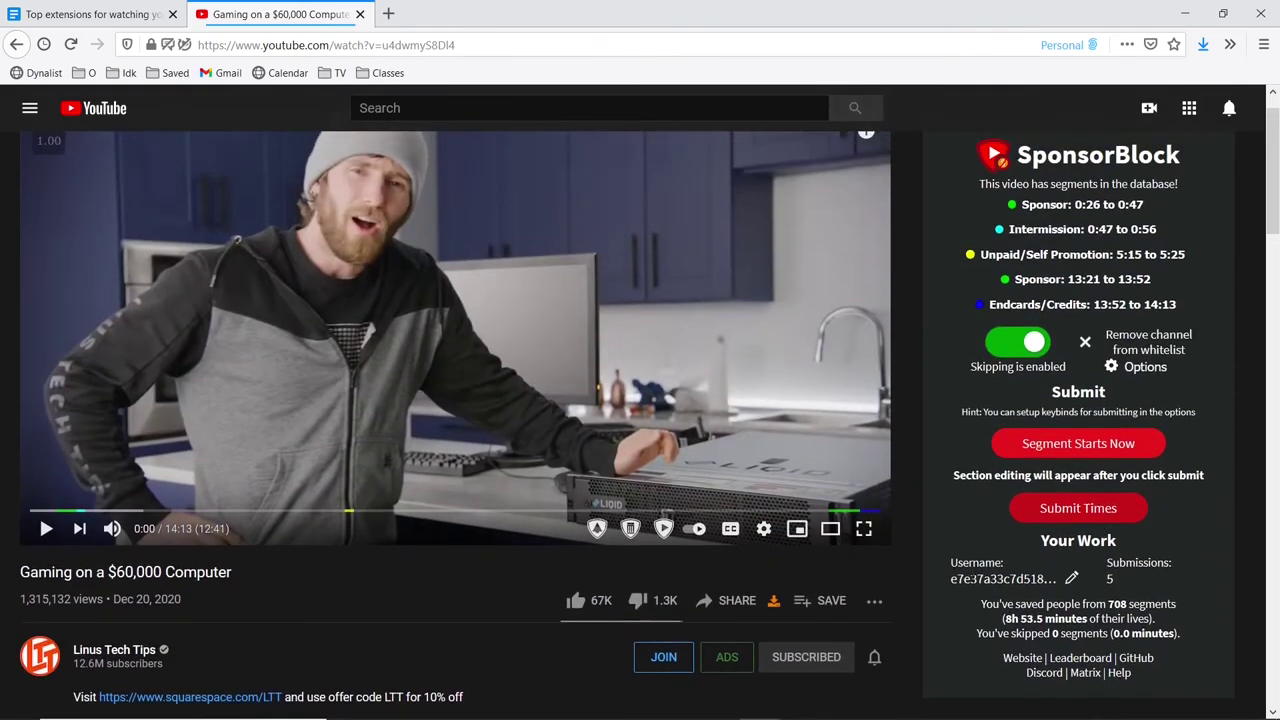
pyautogui.doubleClick(1109, 578)
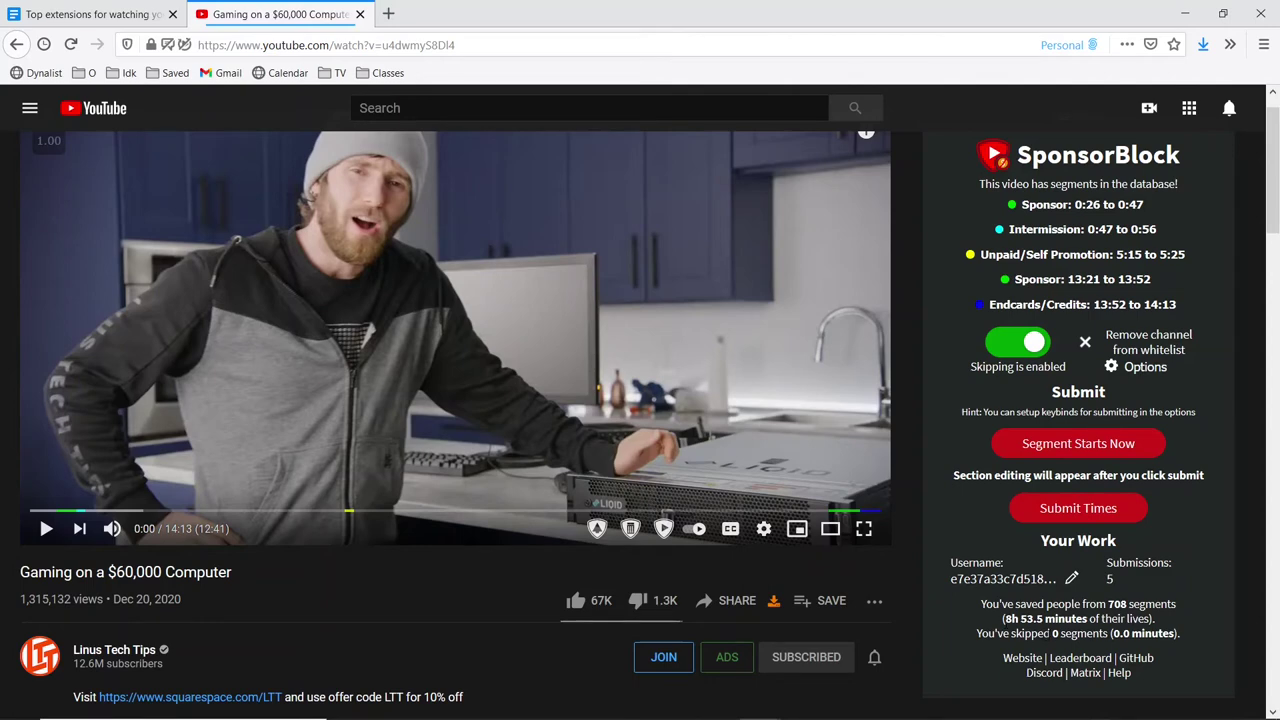
pyautogui.moveTo(1051, 633); pyautogui.dragTo(1130, 633)
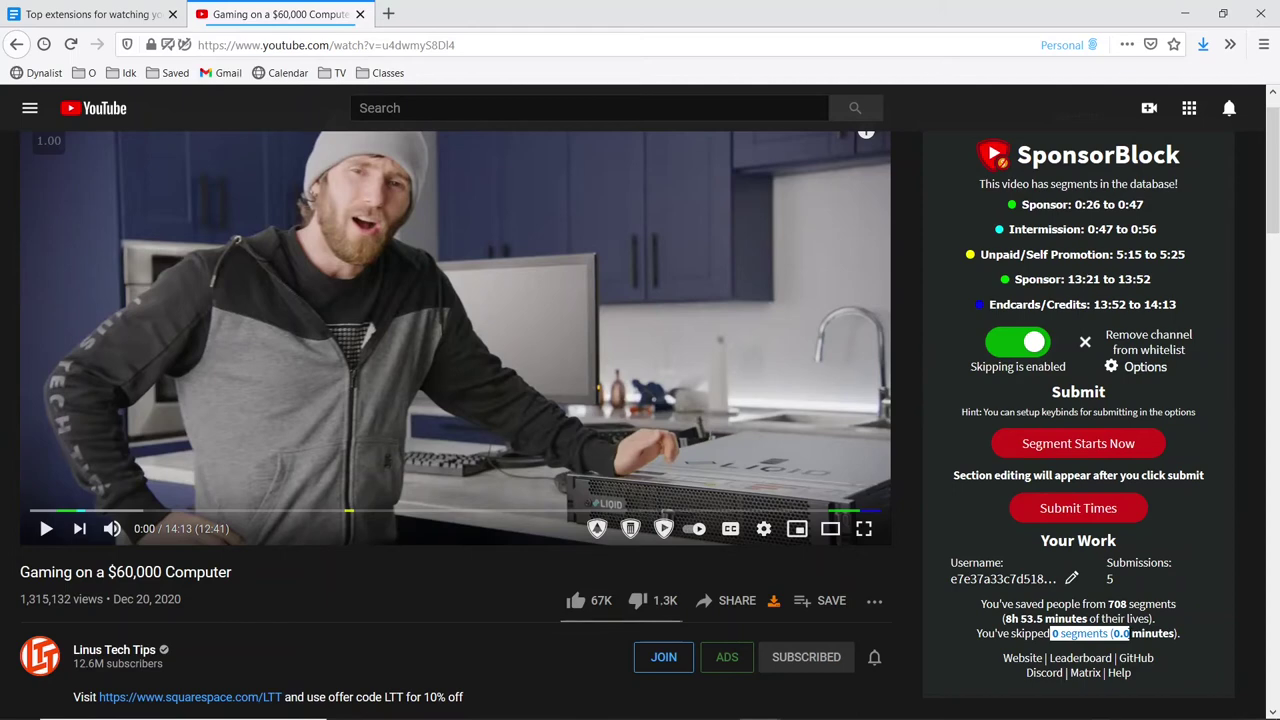
pyautogui.scroll(1, 1131, 640)
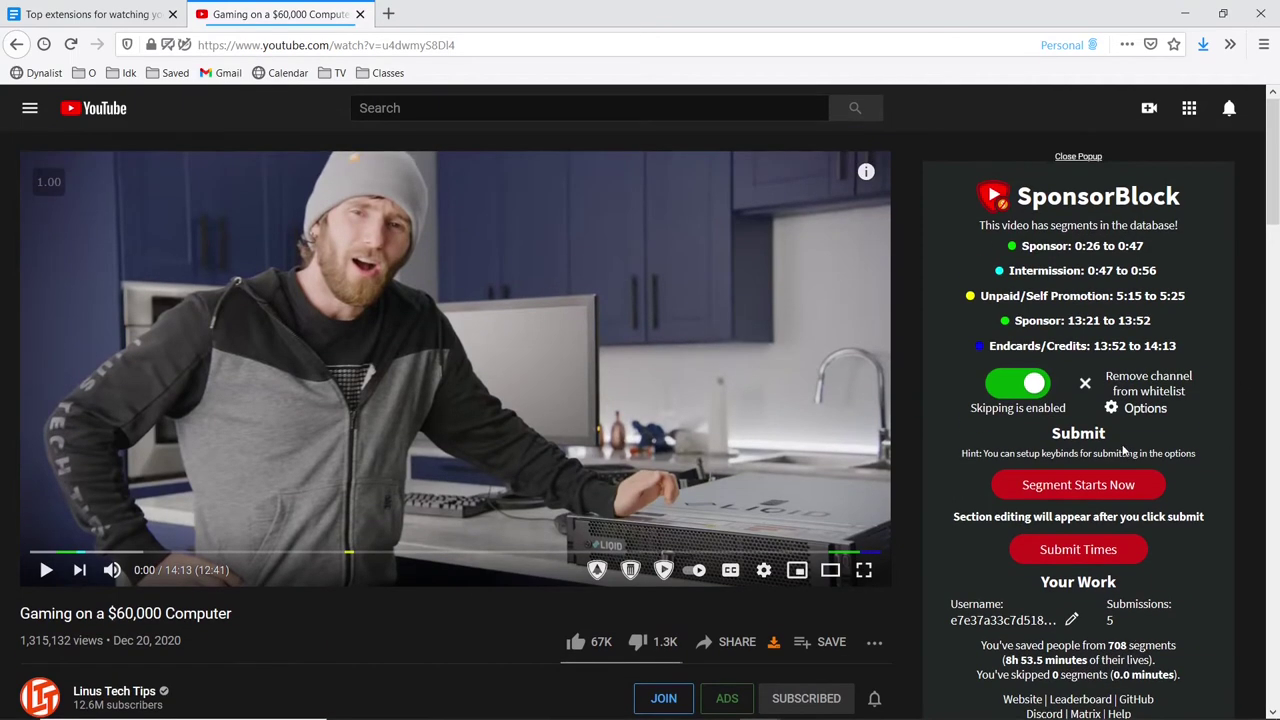
# Toggle the channel's whitelist off and on twice, leaving it whitelisted, then disable automatic skipping.
pyautogui.click(1088, 385)
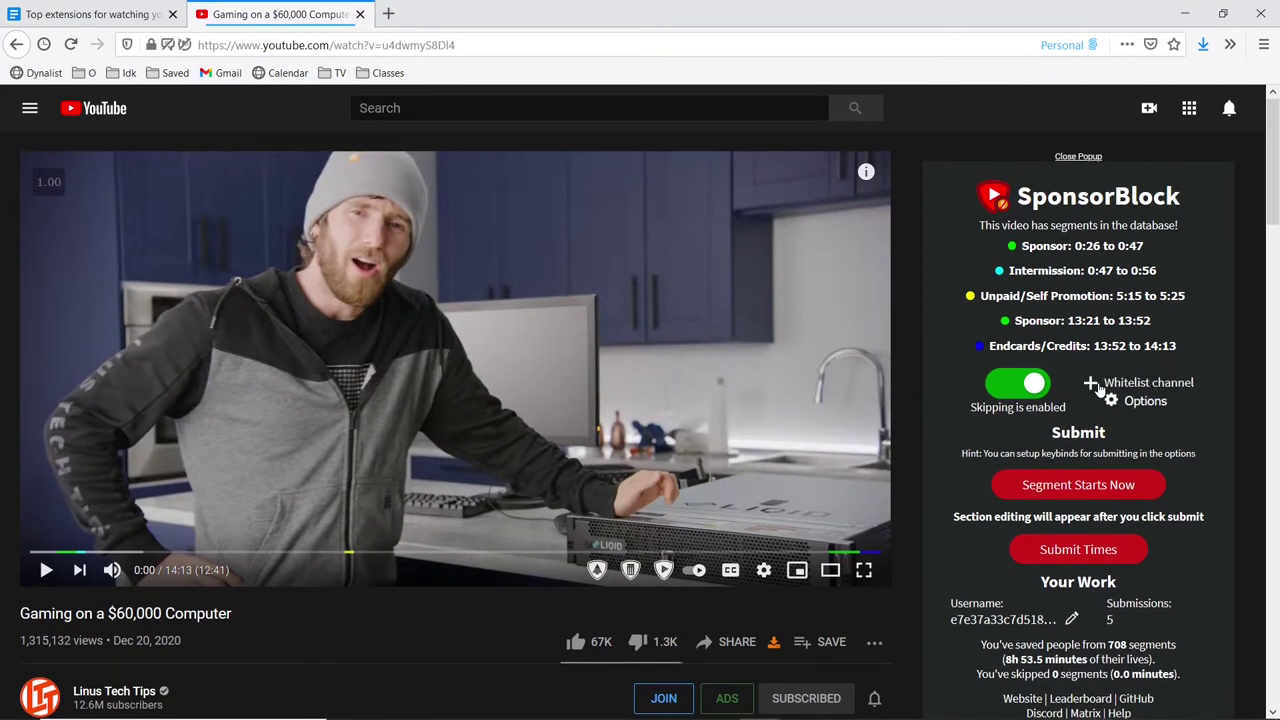
pyautogui.click(1090, 385)
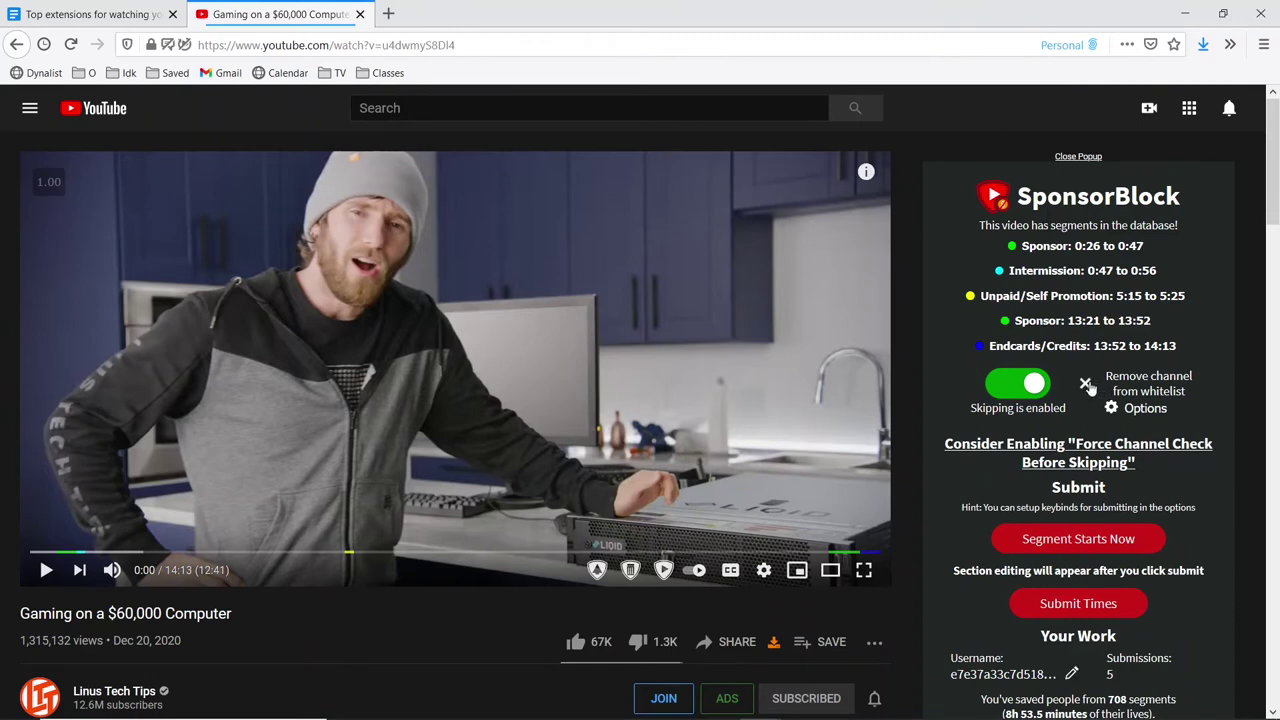
pyautogui.click(1088, 387)
pyautogui.click(1088, 387)
pyautogui.scroll(-1, 1082, 381)
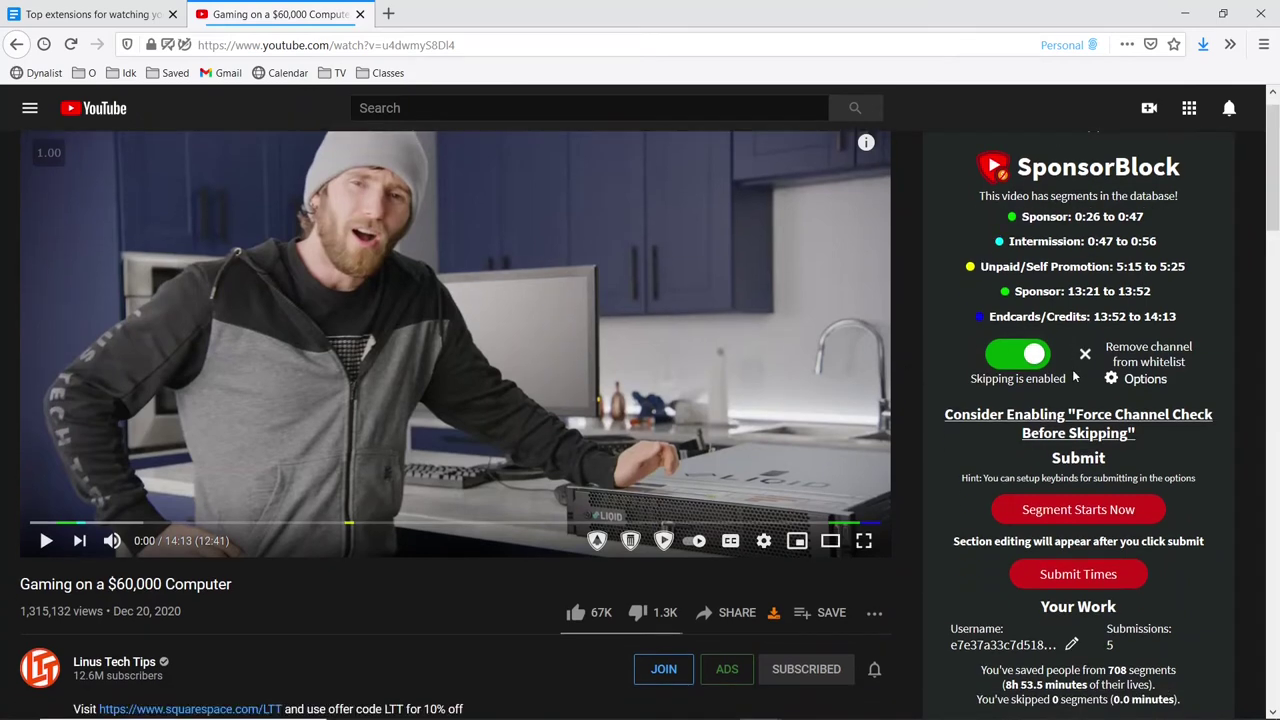
pyautogui.click(1020, 355)
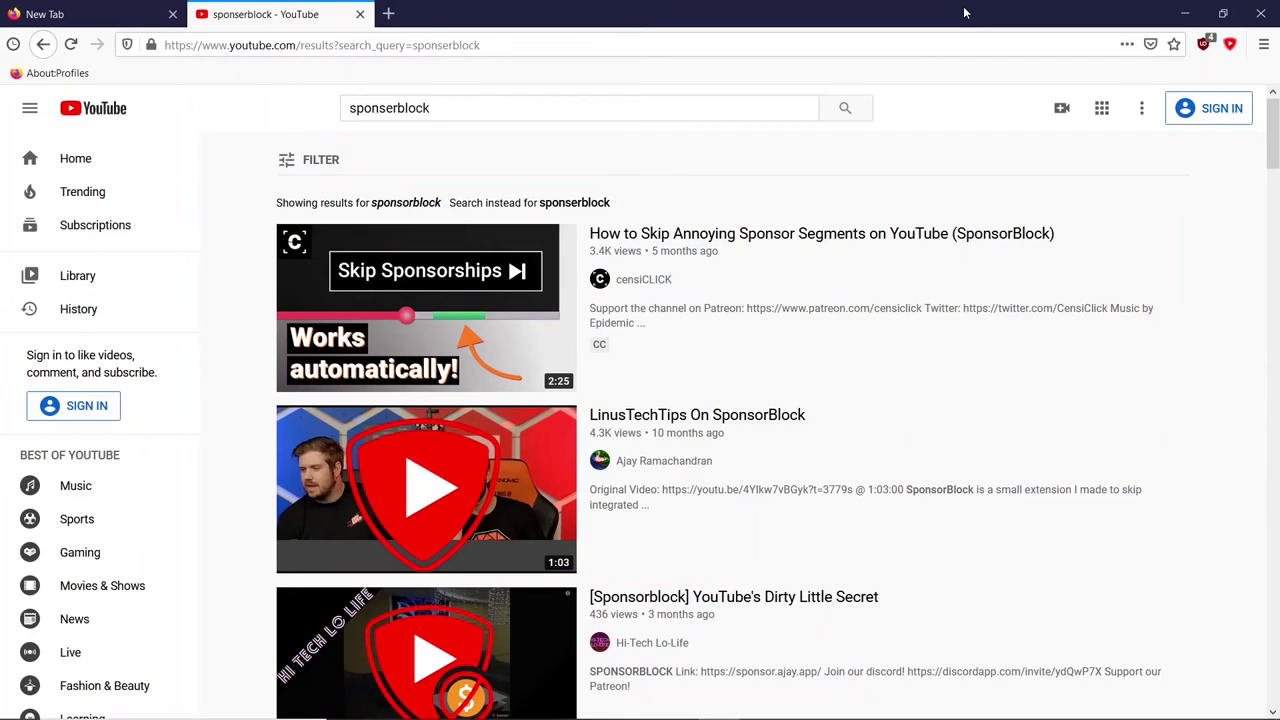
# Run a YouTube search for 'music' to list the music results.
pyautogui.moveTo(697, 424)
pyautogui.moveTo(279, 470)
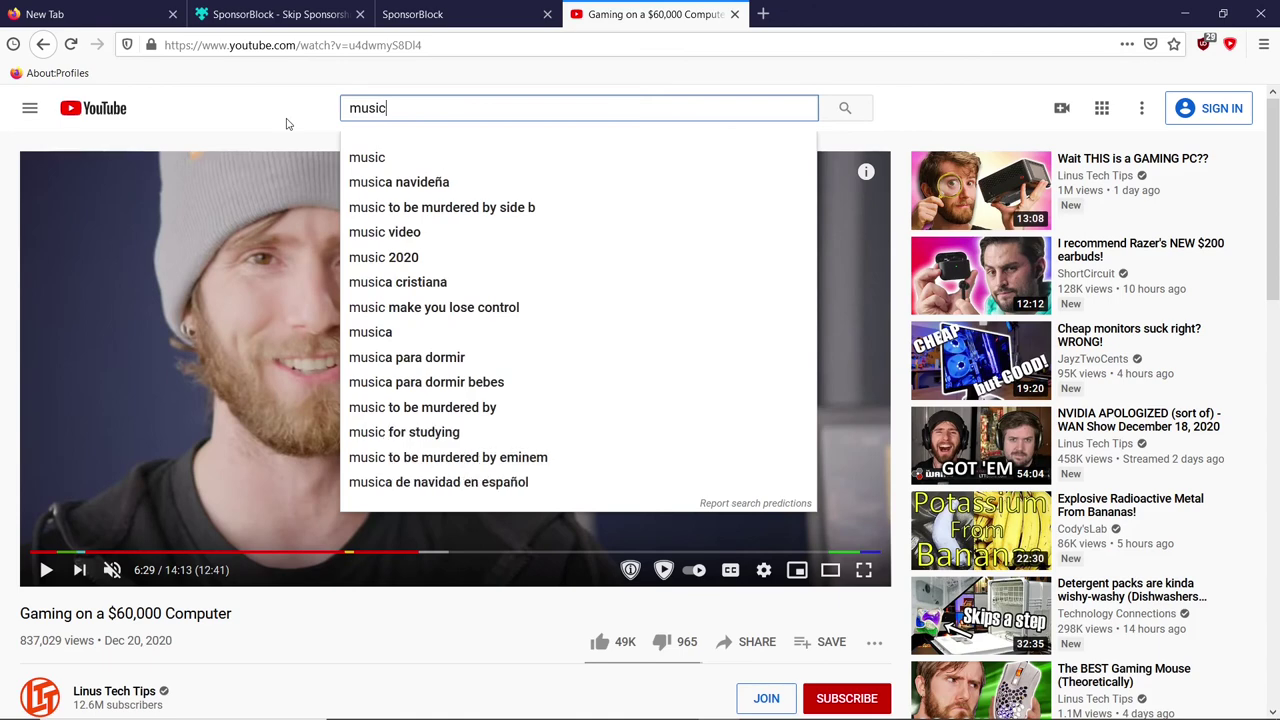
pyautogui.press('Return')
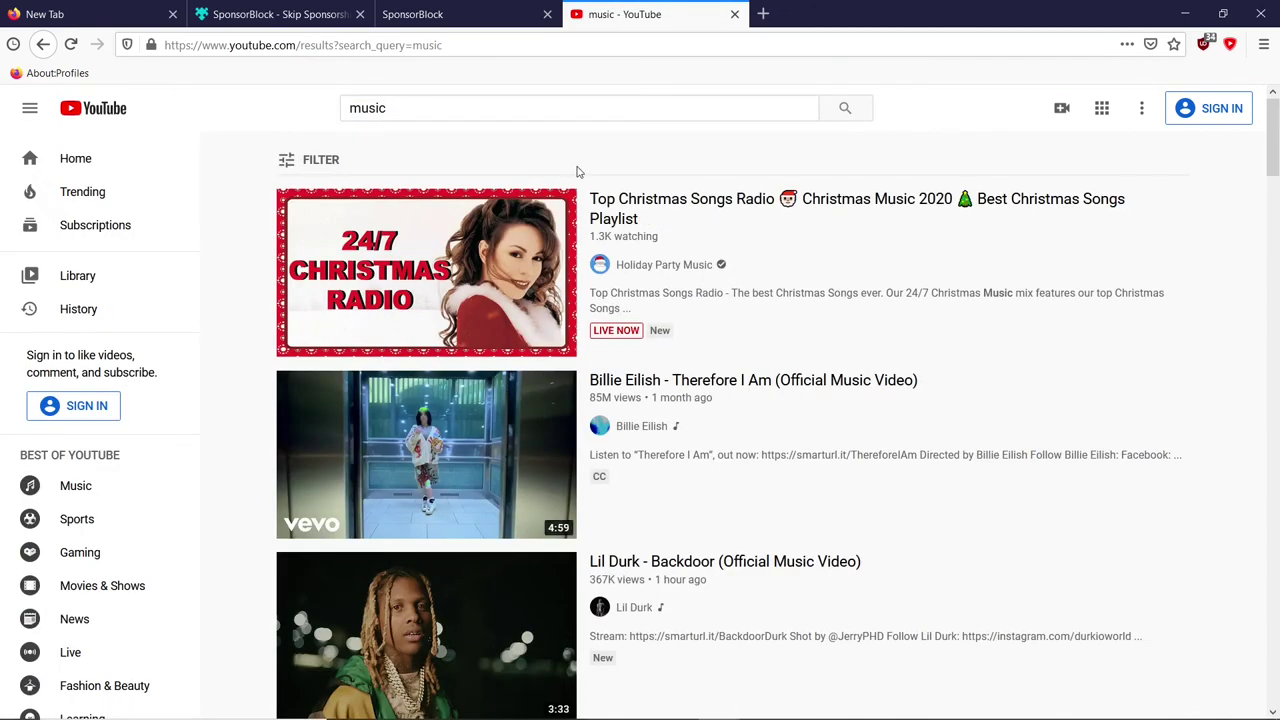
# Play 'Therefore I Am', skip its non-music intro, and jump ahead to 1:49.
pyautogui.click(446, 380)
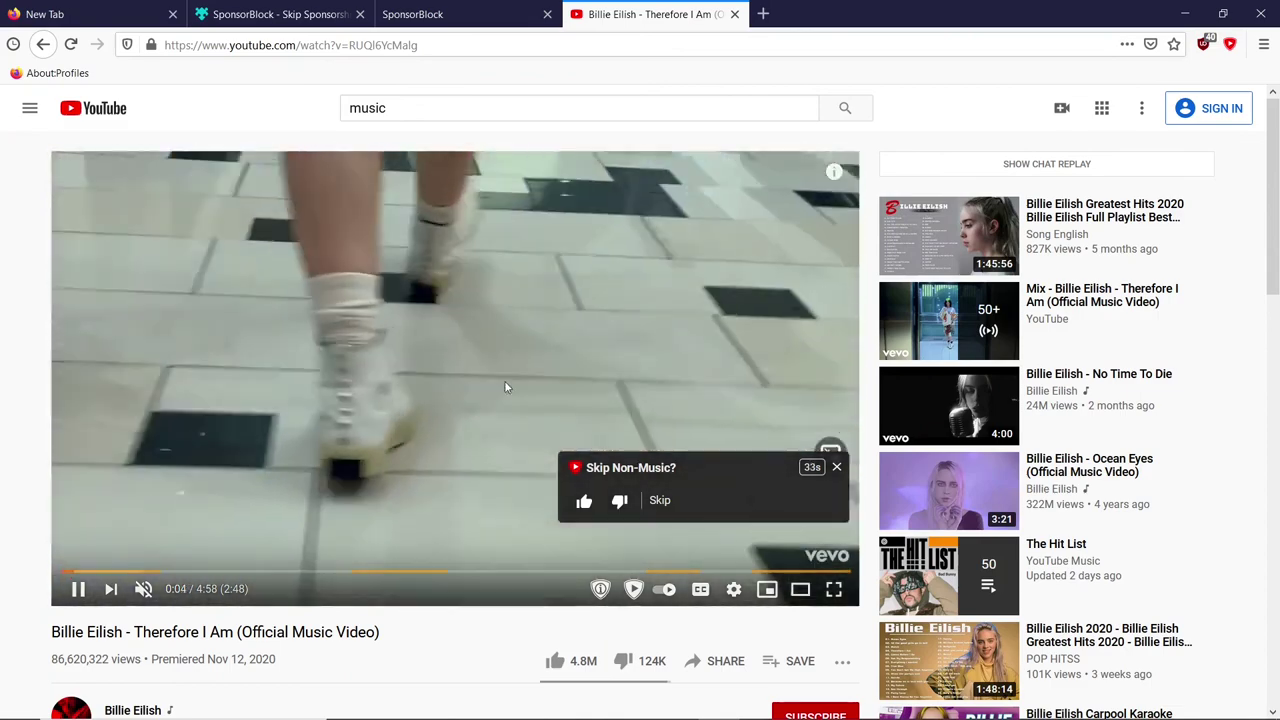
pyautogui.click(659, 500)
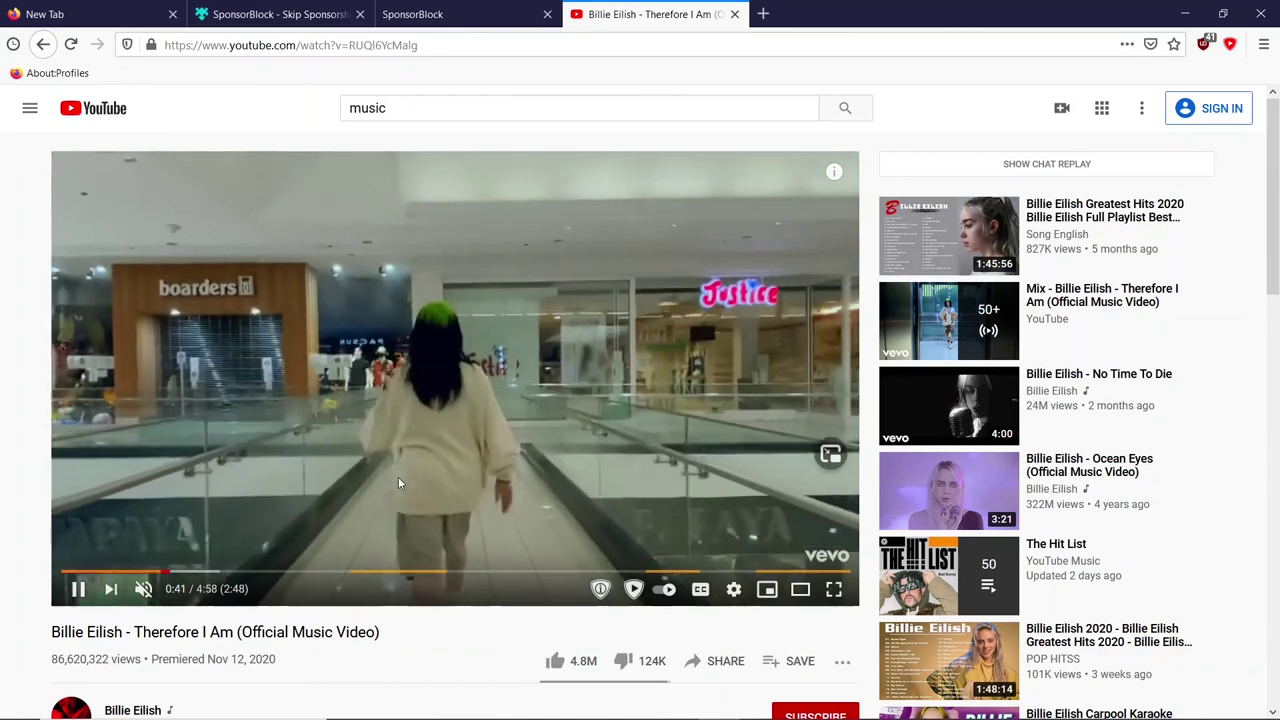
pyautogui.click(352, 573)
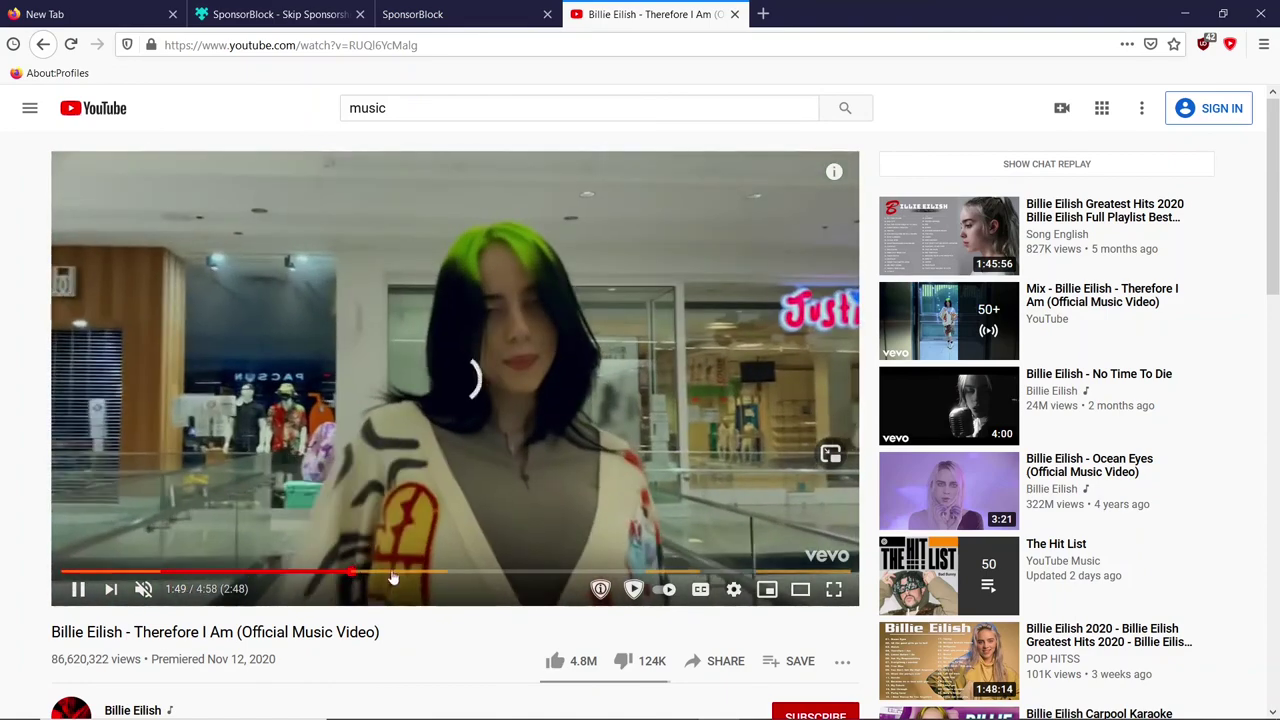